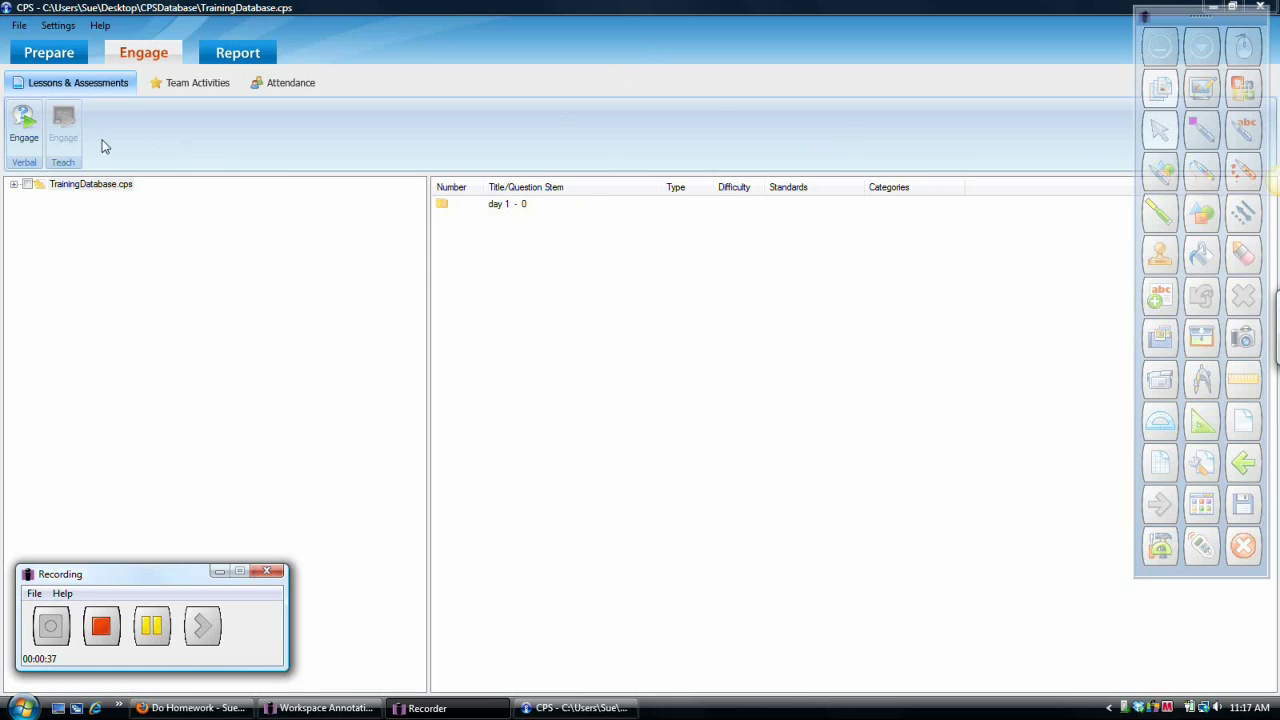
# - Start a verbal question session for the Training on CPS class and reposition the floating session toolbar
pyautogui.click(25, 125)
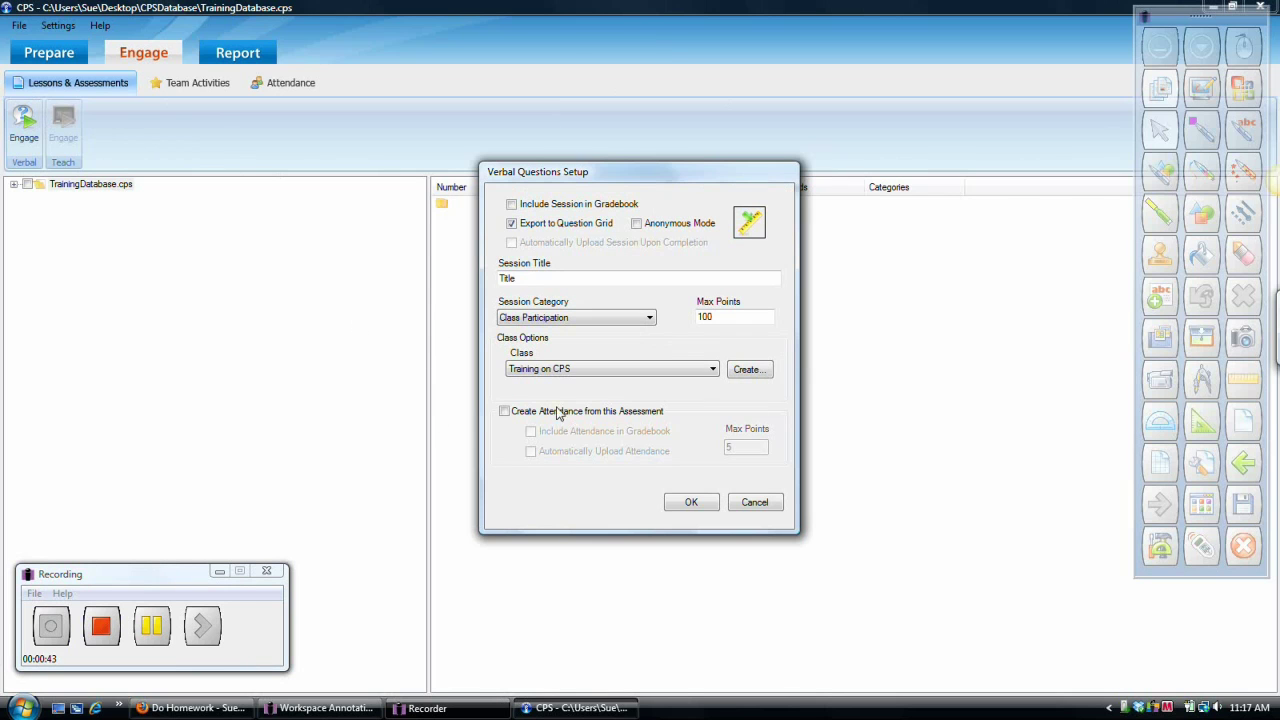
pyautogui.click(697, 505)
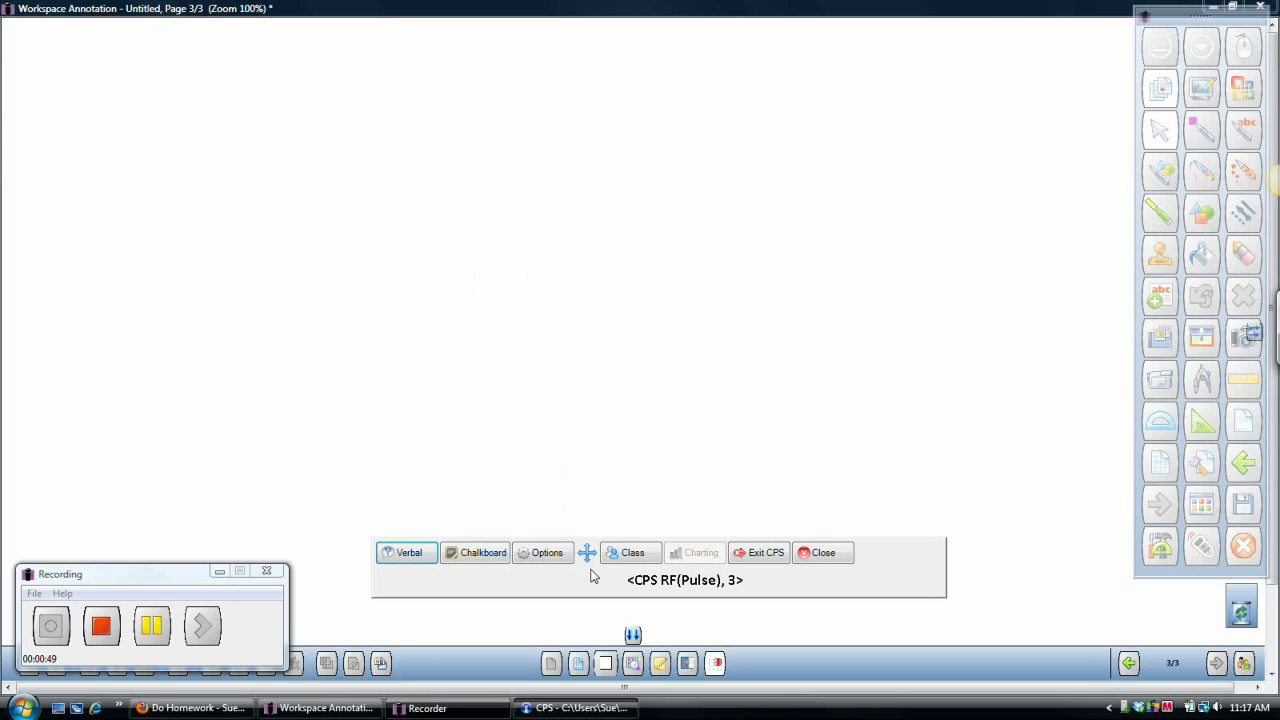
pyautogui.moveTo(591, 574); pyautogui.dragTo(548, 577)
pyautogui.moveTo(568, 524); pyautogui.dragTo(595, 538)
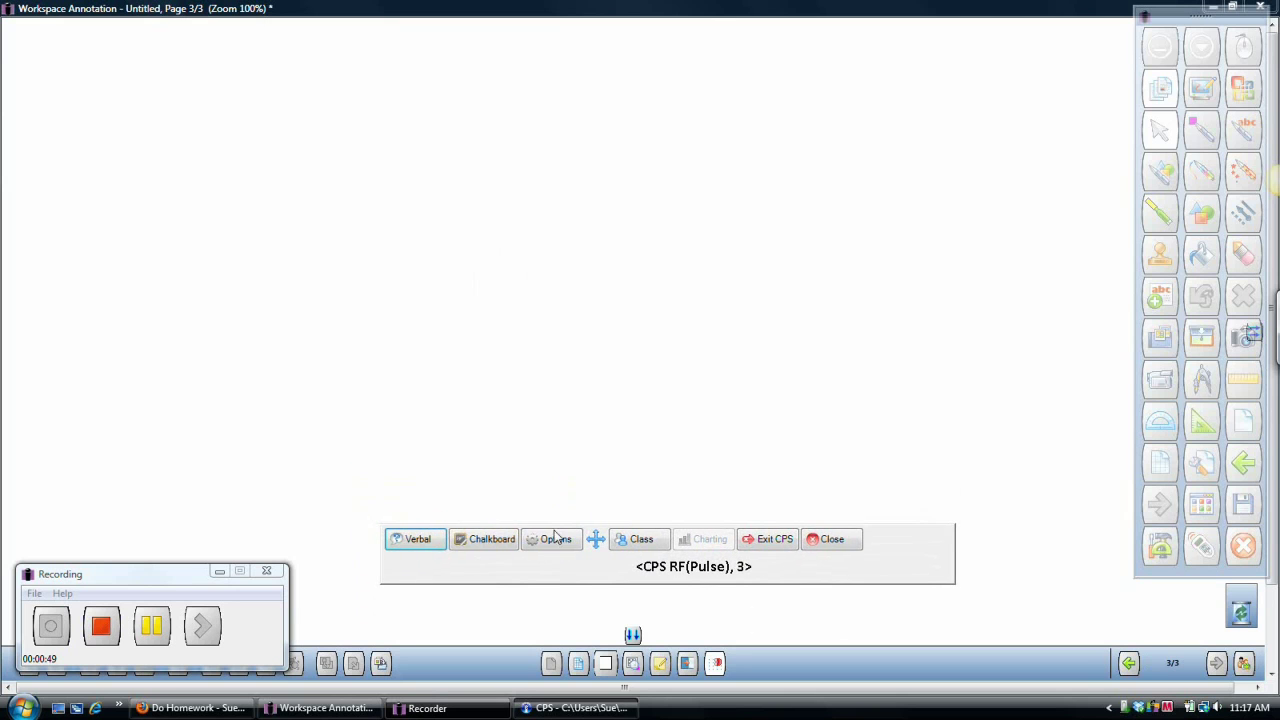
pyautogui.click(420, 541)
pyautogui.moveTo(596, 540); pyautogui.dragTo(646, 571)
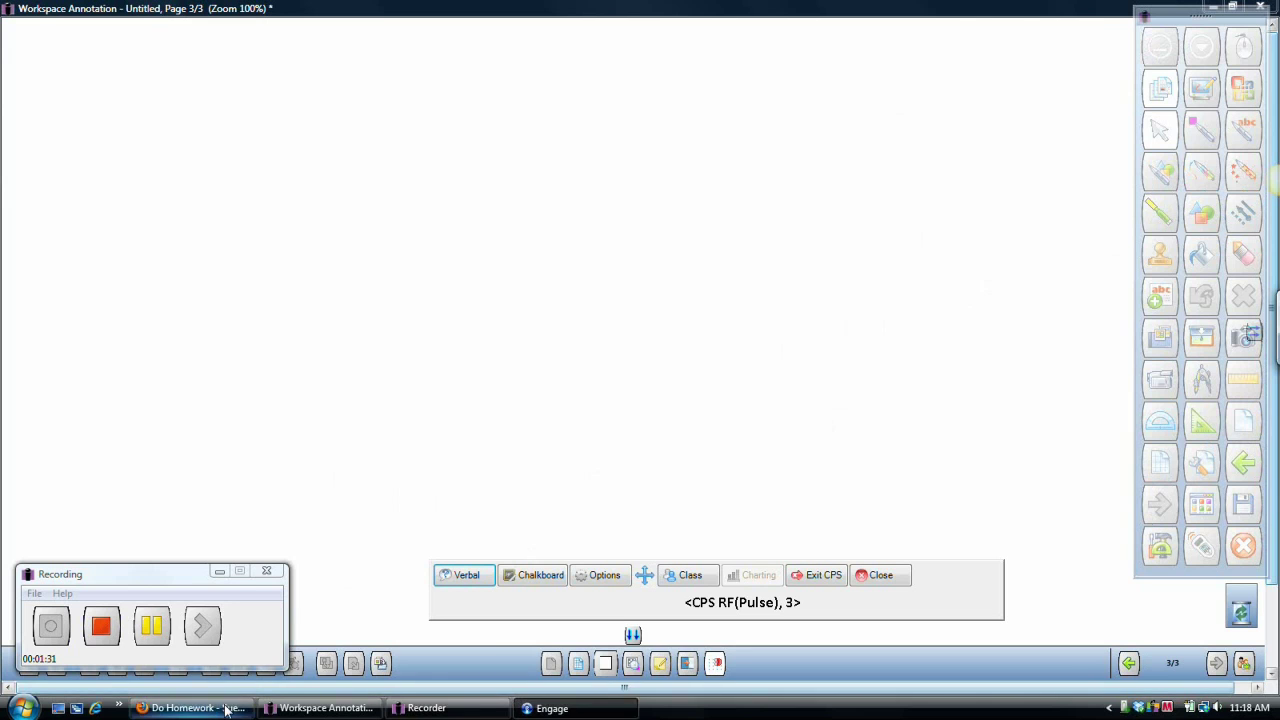
# - Switch to the Firefox homework page and capture the linear equation exercise as a freeform snapshot on a new annotation page
pyautogui.click(224, 708)
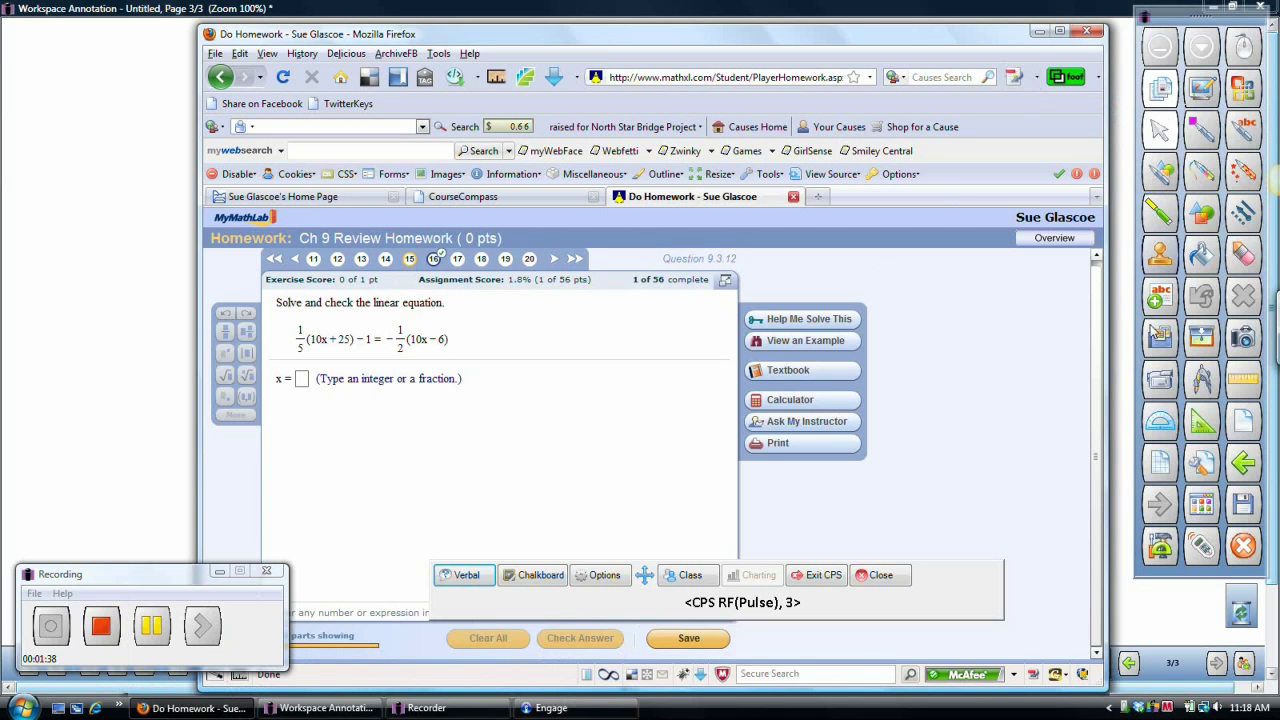
pyautogui.click(1245, 340)
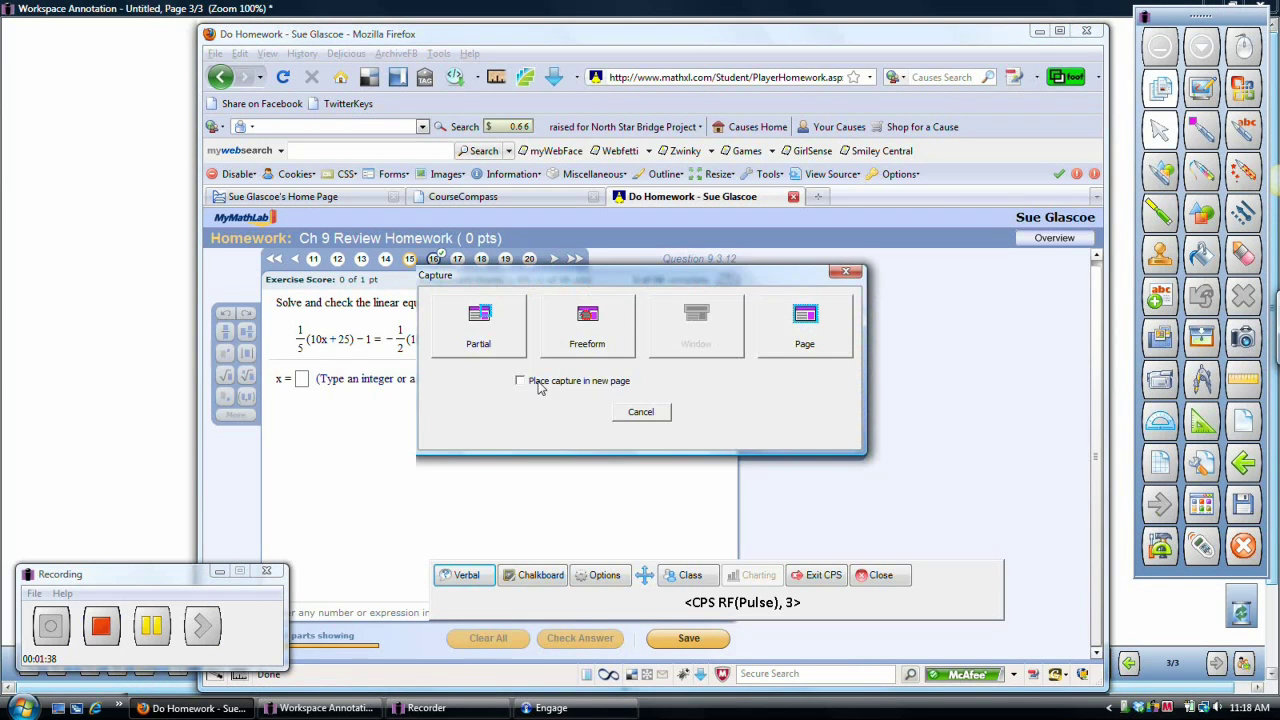
pyautogui.click(520, 381)
pyautogui.click(587, 322)
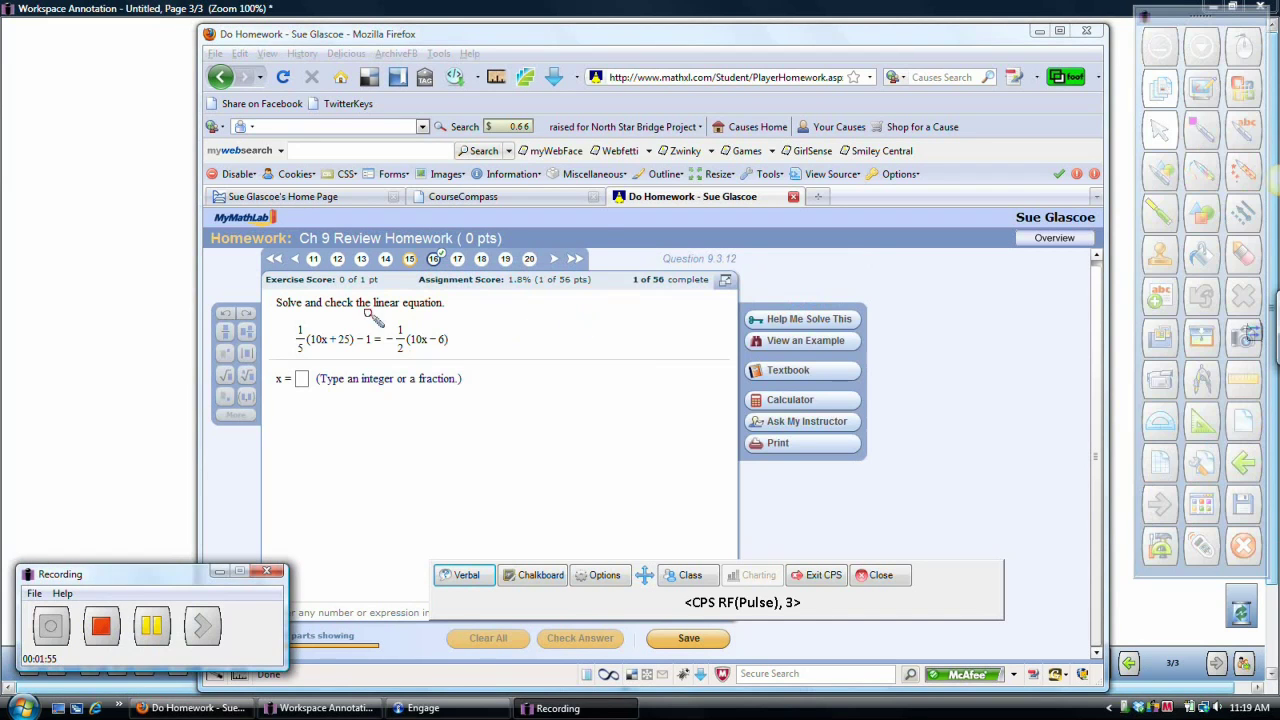
pyautogui.moveTo(290, 285)
pyautogui.mouseDown()
pyautogui.moveTo(274, 382)
pyautogui.moveTo(355, 427)
pyautogui.moveTo(479, 422)
pyautogui.moveTo(429, 294)
pyautogui.moveTo(305, 283)
pyautogui.mouseUp()
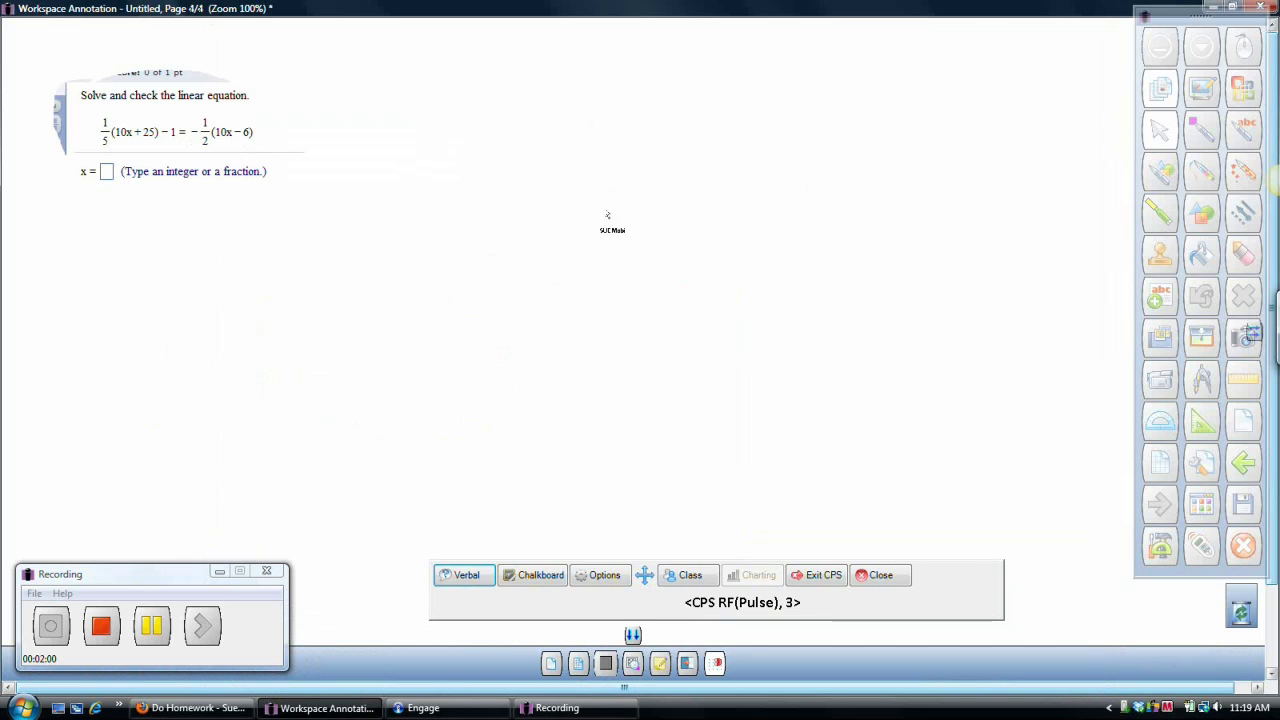
# - Deliver a Numeric verbal question for the captured equation, end response collection and chart the answers
pyautogui.click(468, 580)
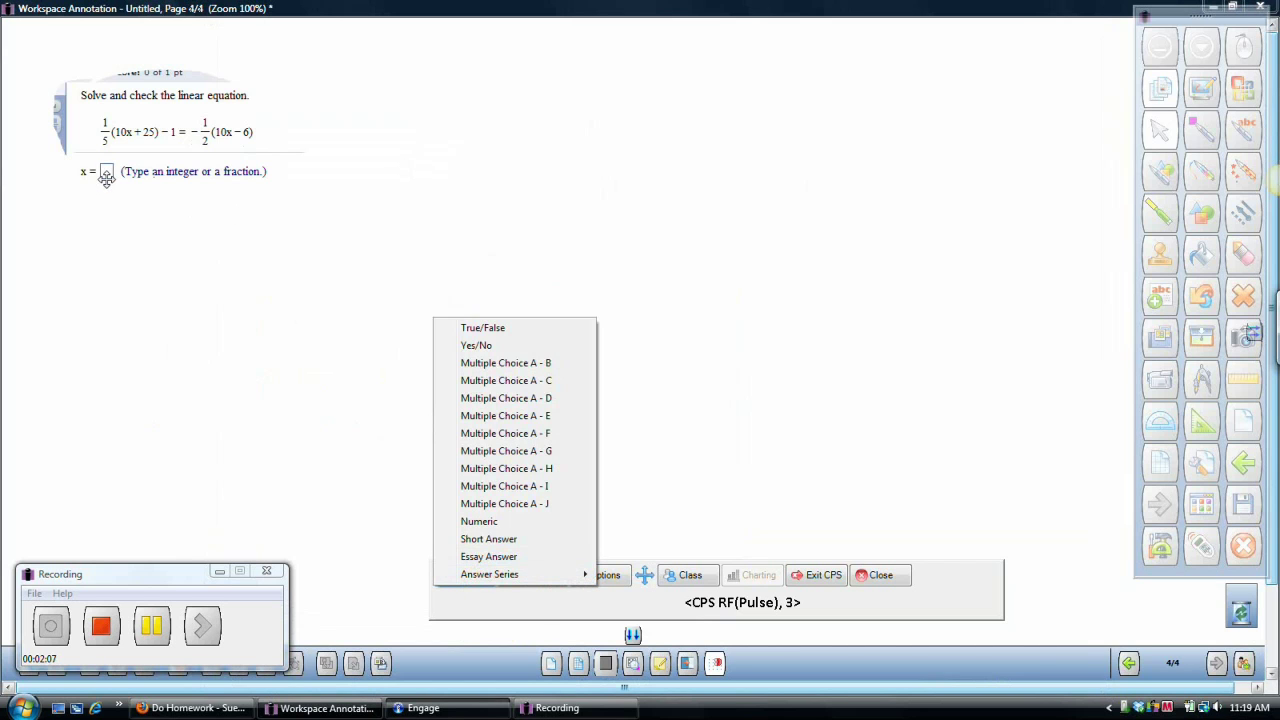
pyautogui.click(478, 521)
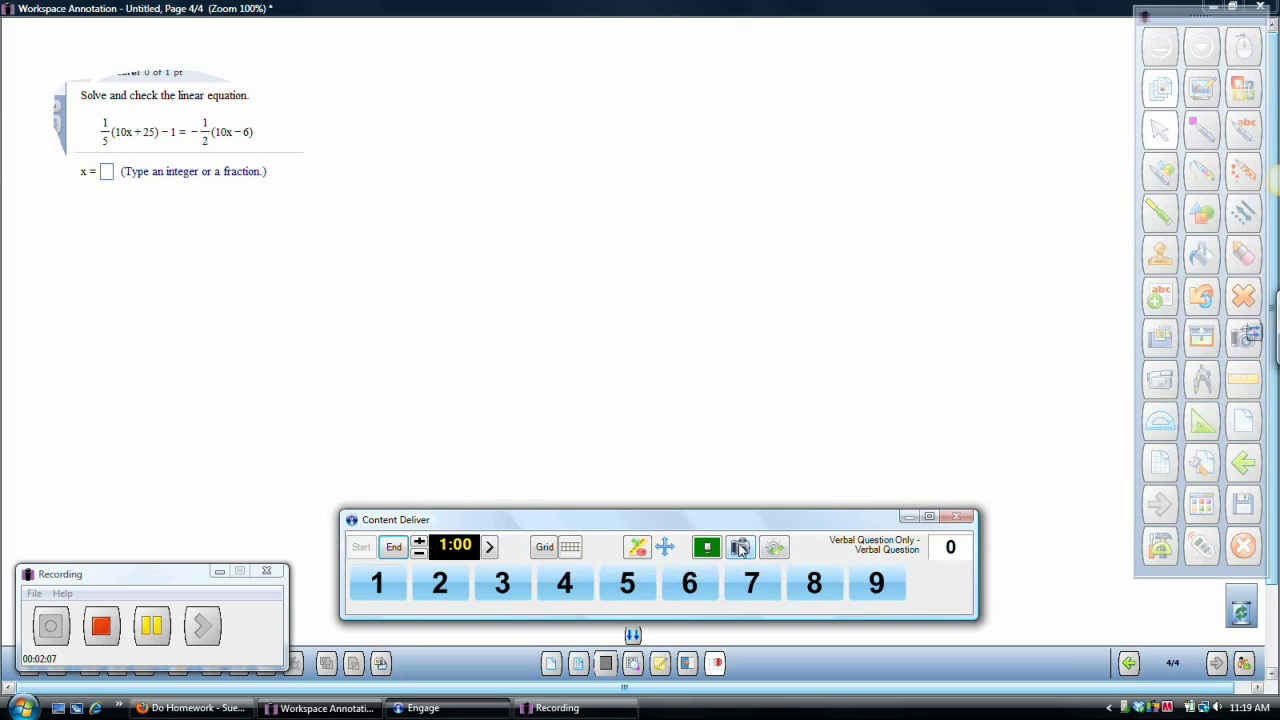
pyautogui.click(741, 549)
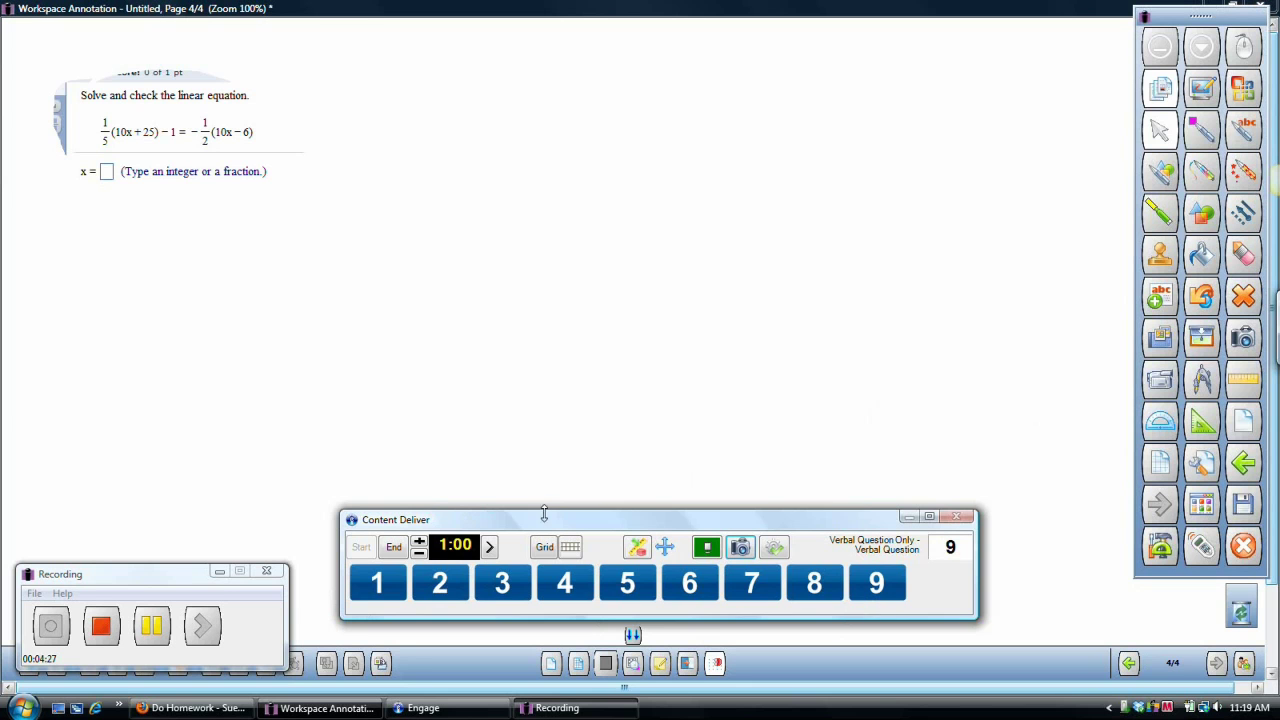
pyautogui.click(394, 547)
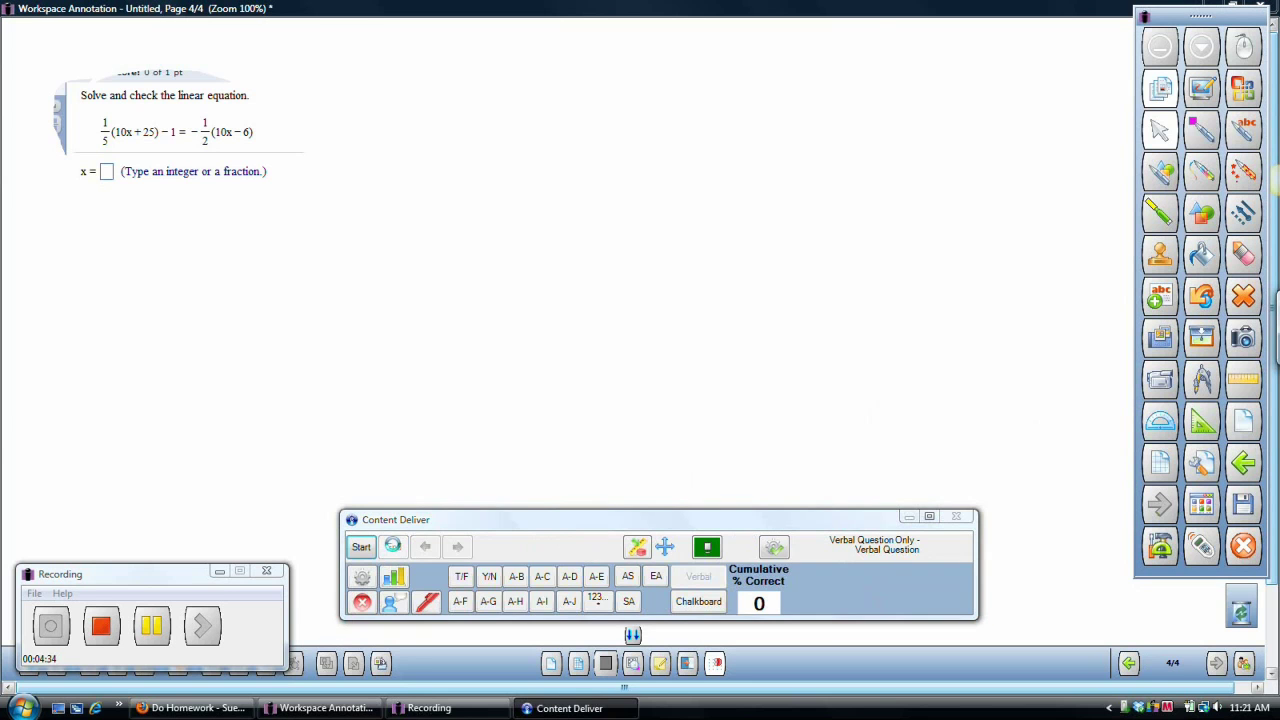
pyautogui.click(394, 547)
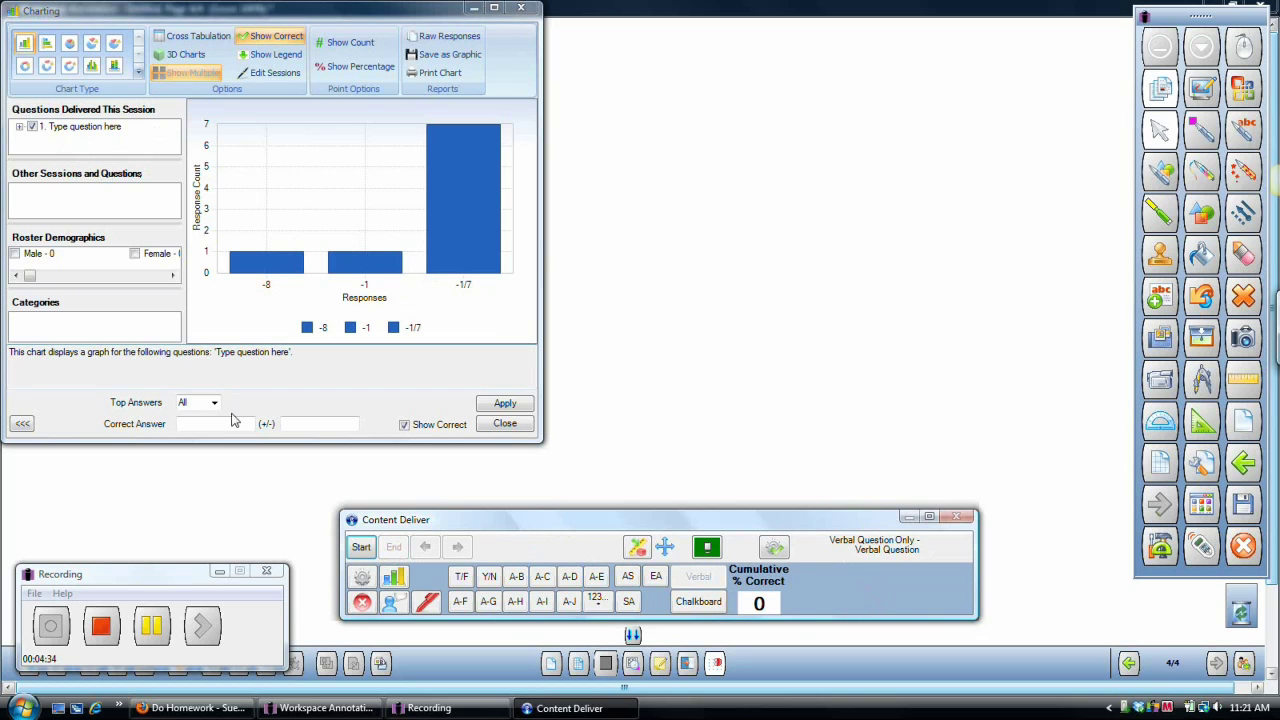
# - Set the charted question's correct answer to -1/7, apply it and review the response bars
pyautogui.click(227, 421)
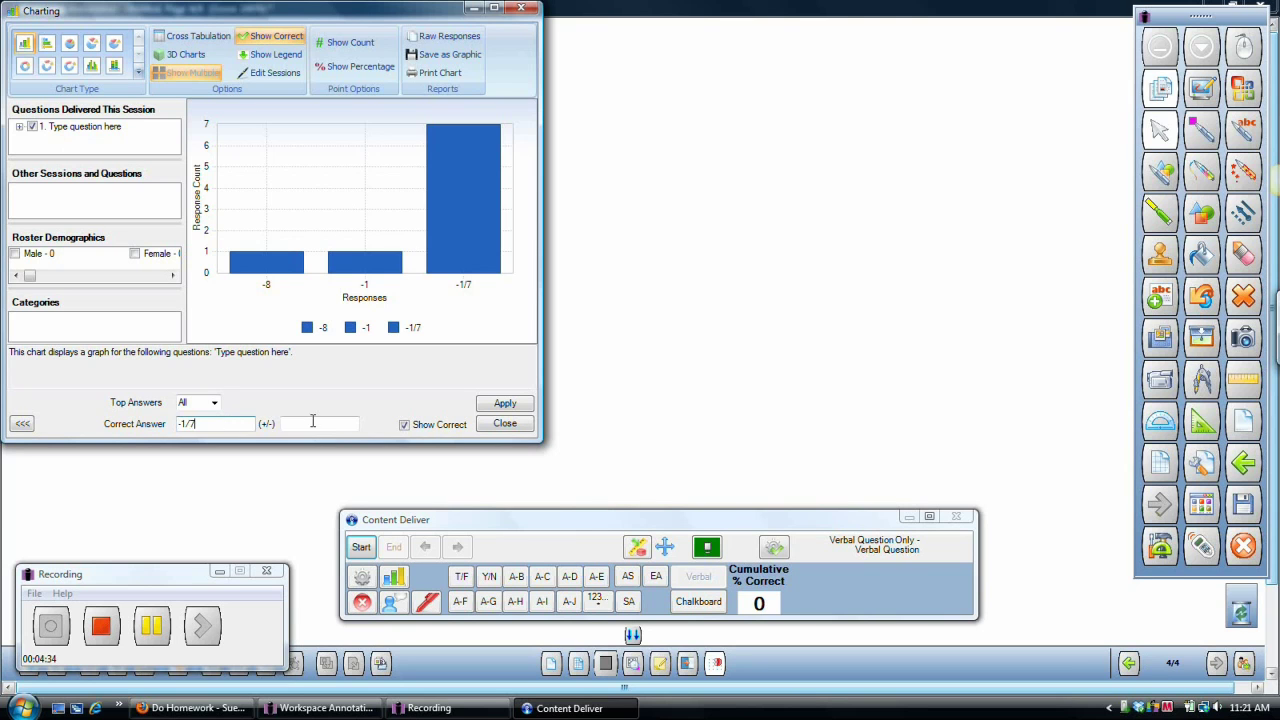
pyautogui.click(505, 404)
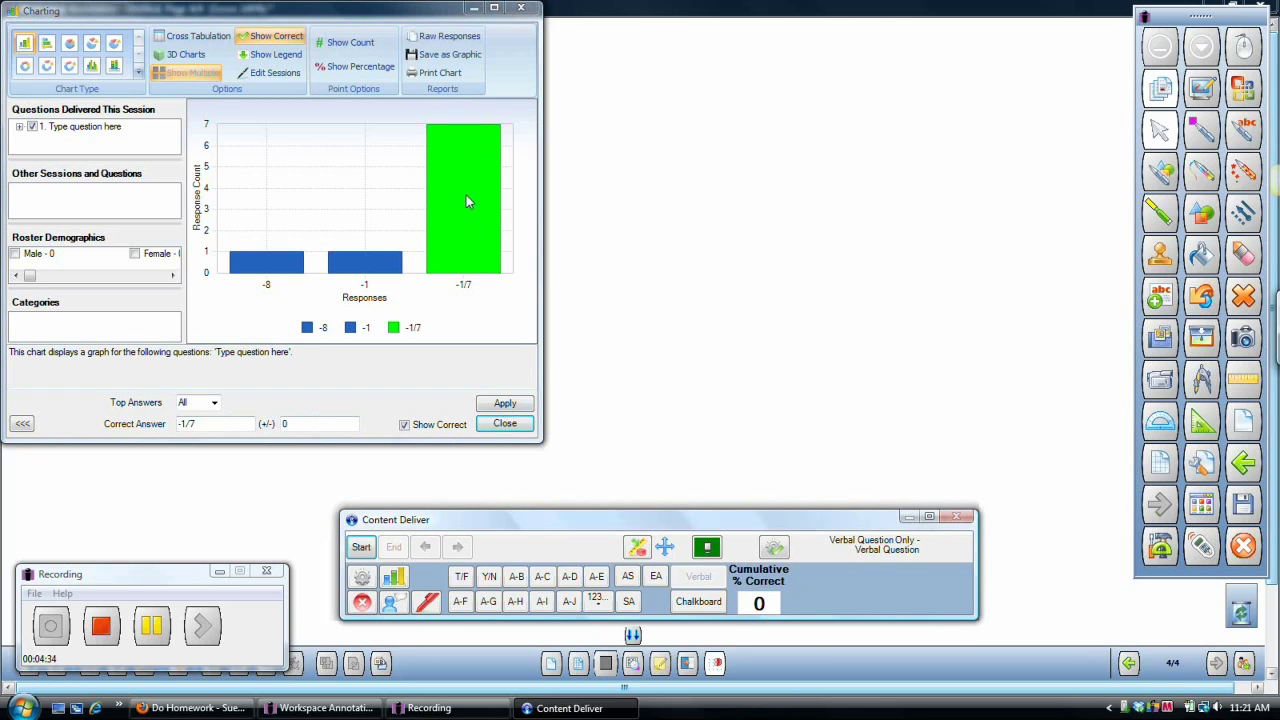
pyautogui.moveTo(464, 203)
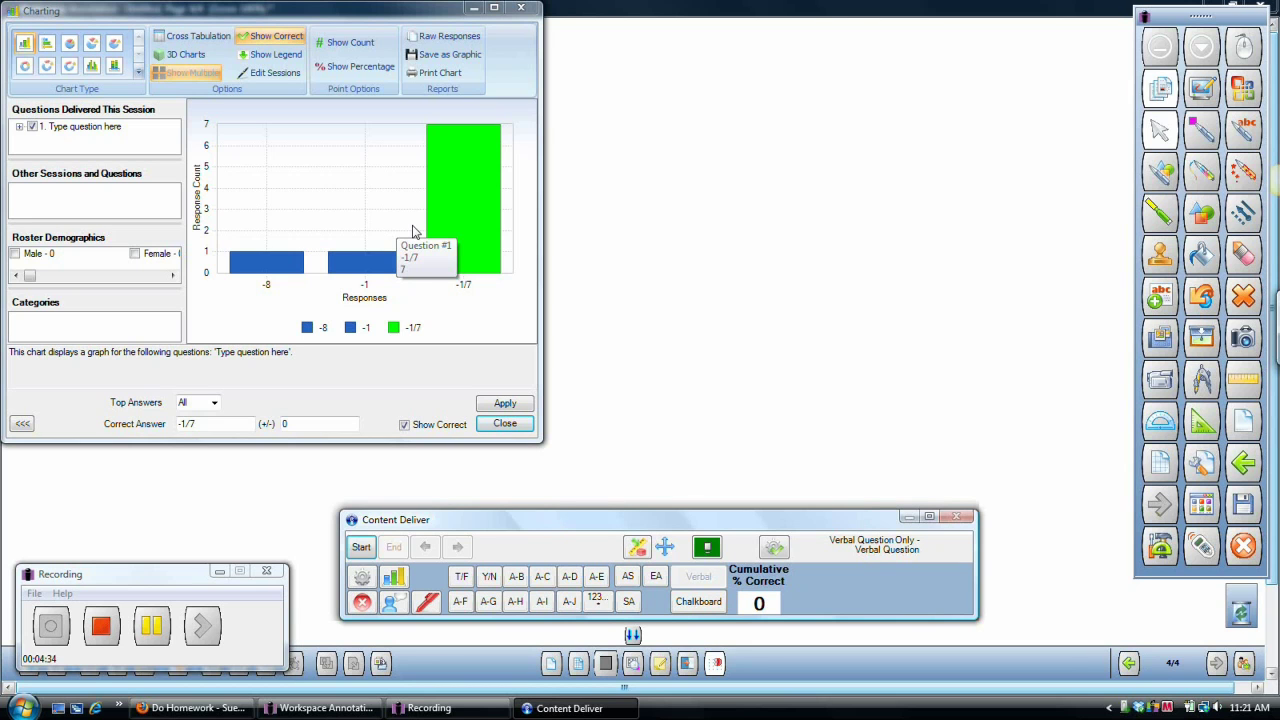
pyautogui.moveTo(376, 266)
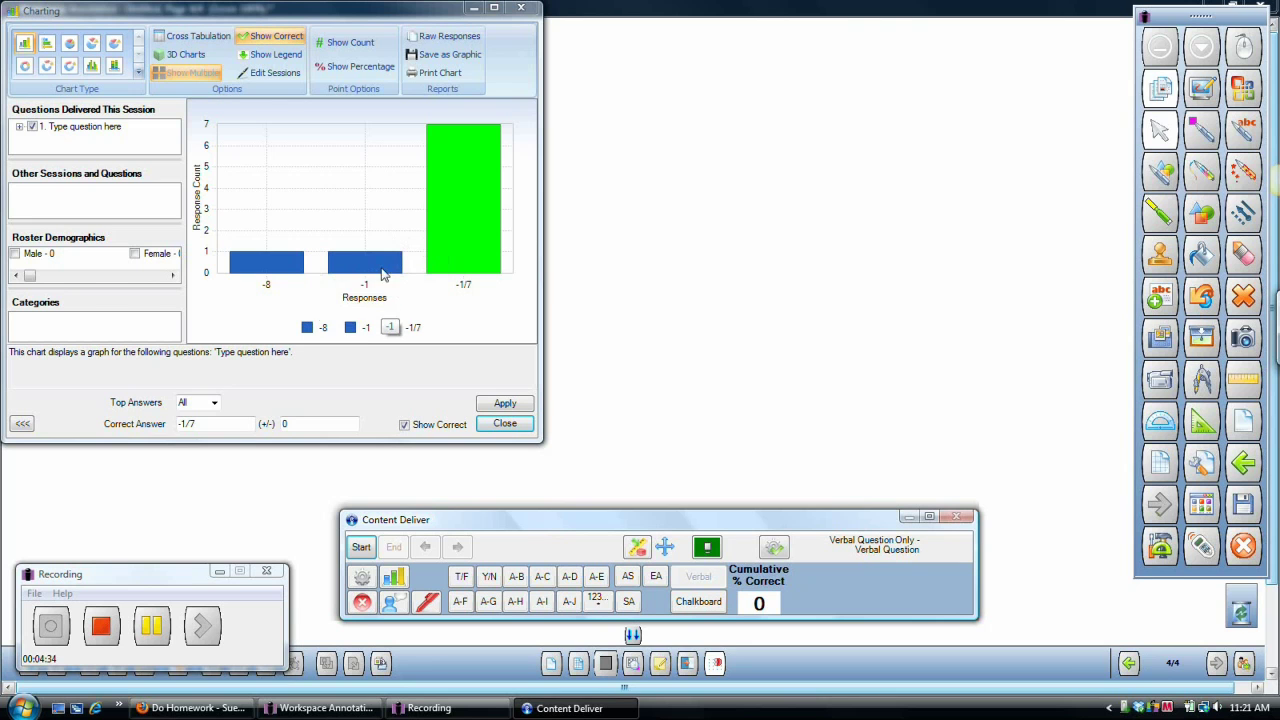
pyautogui.moveTo(258, 262)
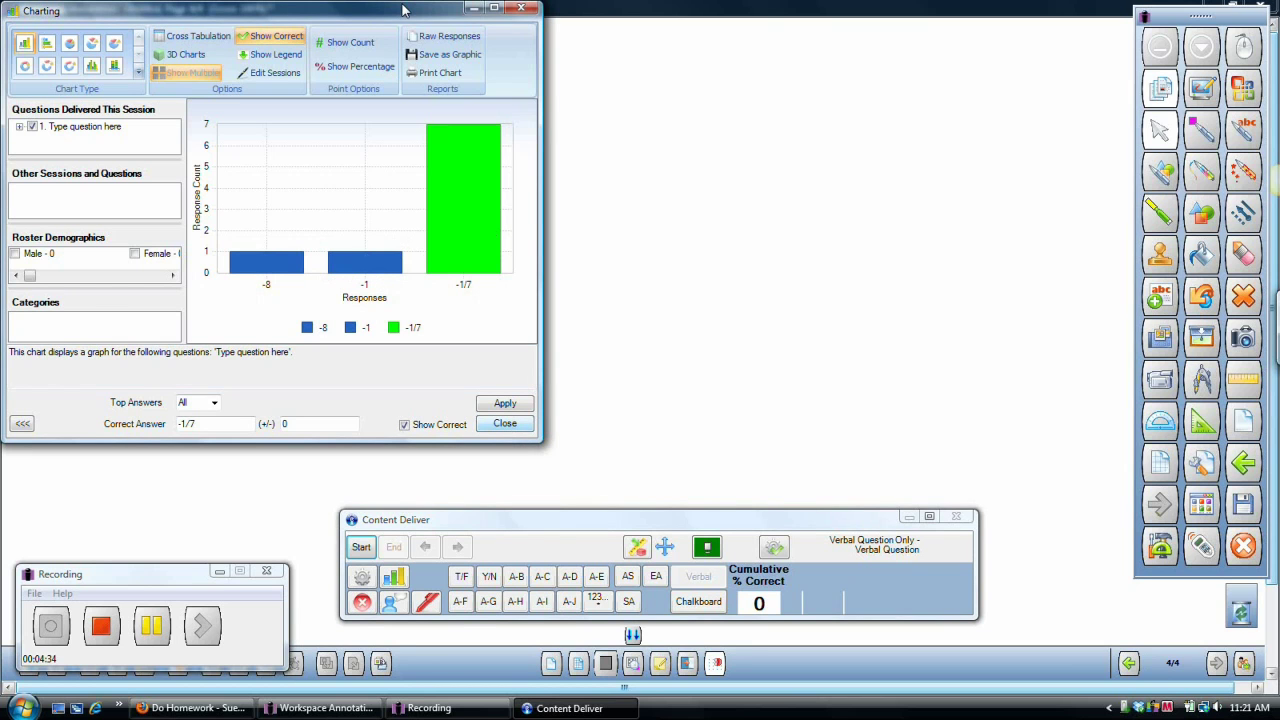
pyautogui.moveTo(493, 233)
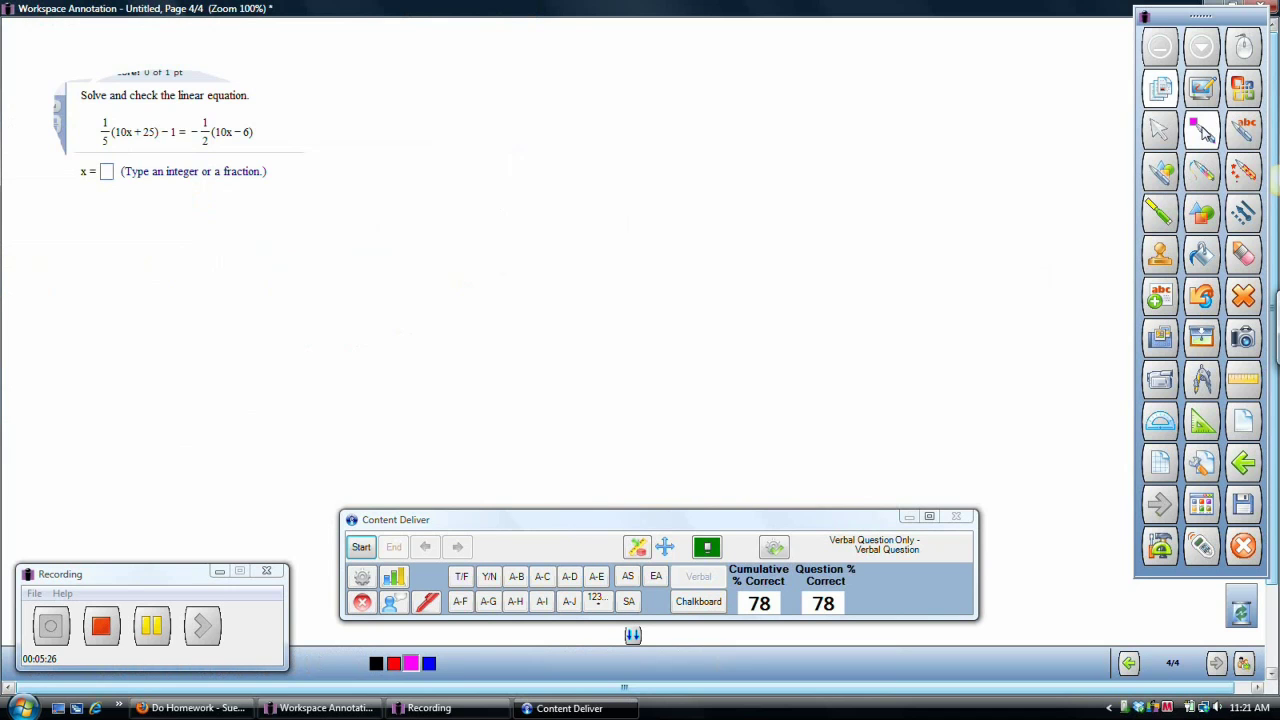
# - Handwrite the equation 1/5(10x+25) - 1 = -1/2(10x-6) in magenta pen beside the captured exercise
pyautogui.click(1205, 133)
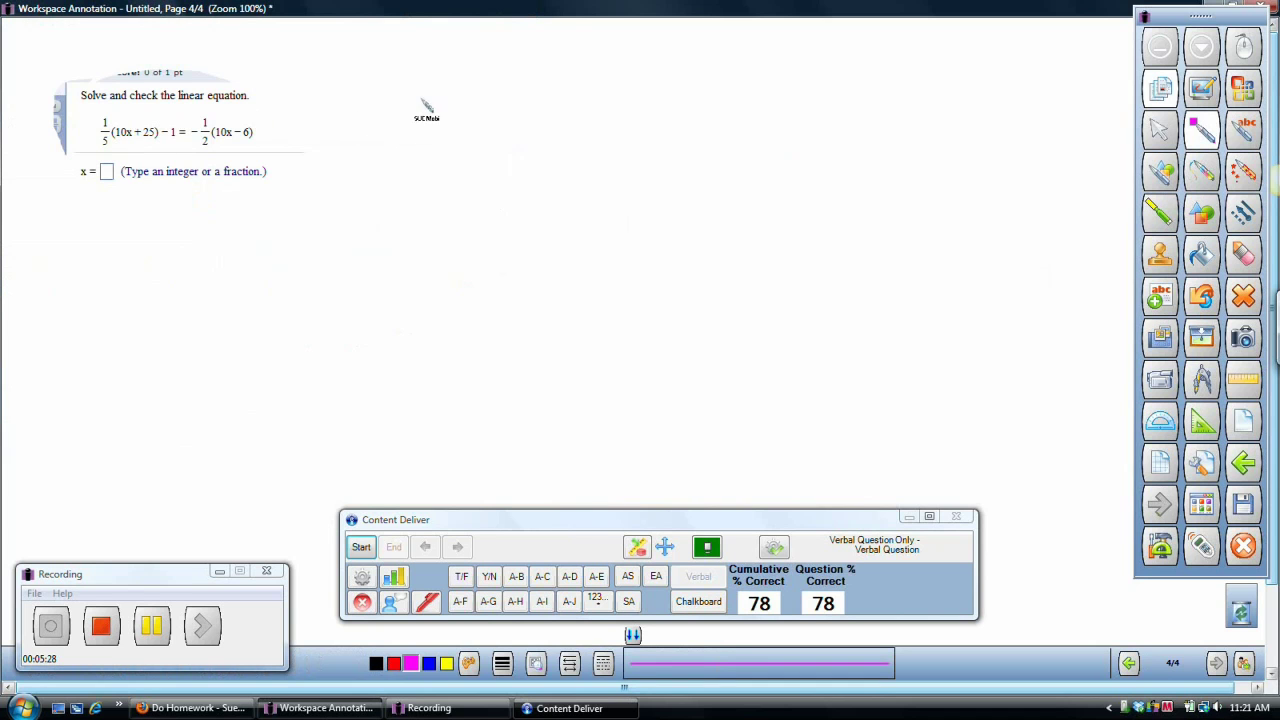
pyautogui.moveTo(426, 100)
pyautogui.mouseDown()
pyautogui.moveTo(438, 122)
pyautogui.moveTo(412, 145)
pyautogui.moveTo(446, 155)
pyautogui.moveTo(474, 127)
pyautogui.moveTo(503, 149)
pyautogui.moveTo(489, 149)
pyautogui.moveTo(536, 139)
pyautogui.mouseUp()
pyautogui.moveTo(542, 131)
pyautogui.mouseDown()
pyautogui.moveTo(564, 150)
pyautogui.moveTo(580, 128)
pyautogui.moveTo(572, 150)
pyautogui.moveTo(597, 160)
pyautogui.moveTo(632, 145)
pyautogui.mouseUp()
pyautogui.moveTo(647, 131); pyautogui.dragTo(644, 160)
pyautogui.moveTo(651, 141)
pyautogui.mouseDown()
pyautogui.moveTo(679, 141)
pyautogui.moveTo(681, 153)
pyautogui.moveTo(716, 131)
pyautogui.moveTo(734, 166)
pyautogui.mouseUp()
pyautogui.moveTo(765, 123)
pyautogui.mouseDown()
pyautogui.moveTo(760, 168)
pyautogui.moveTo(790, 140)
pyautogui.moveTo(800, 158)
pyautogui.moveTo(856, 150)
pyautogui.mouseUp()
pyautogui.moveTo(866, 127); pyautogui.dragTo(872, 167)
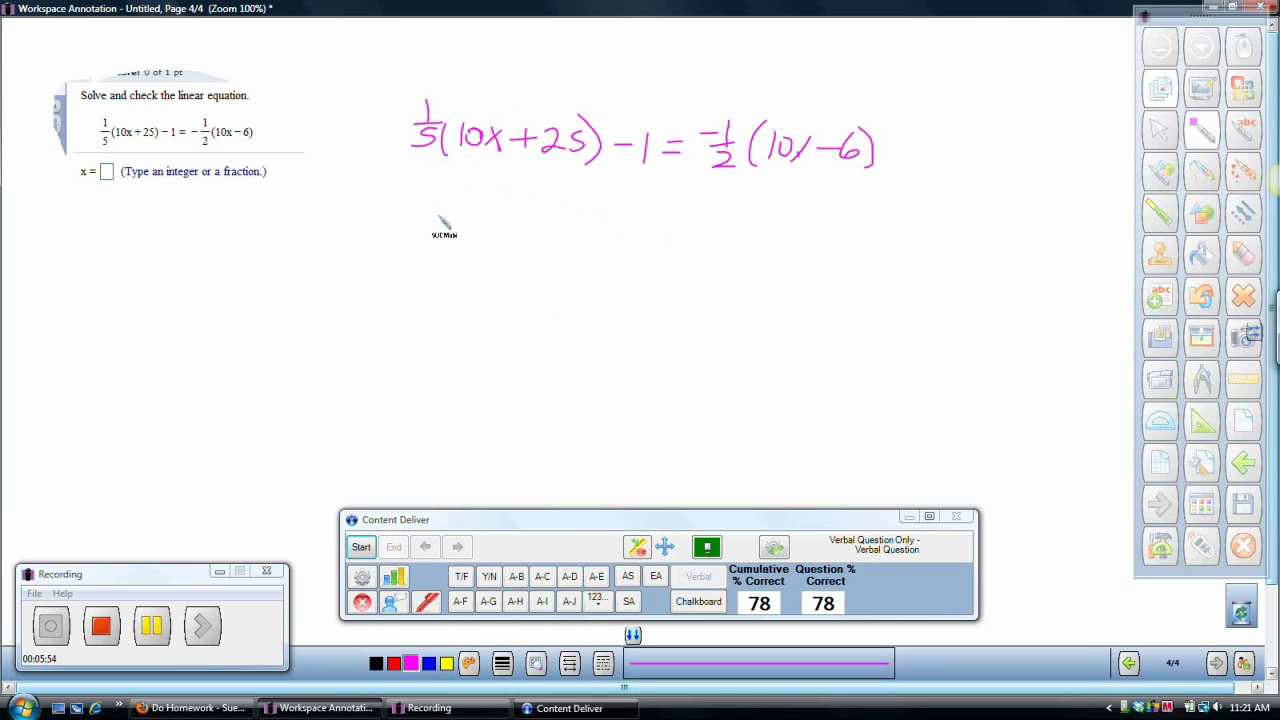
# - Handwrite the distributed form 2x + 5 - 1 = -5x + 3 below the original equation
pyautogui.moveTo(426, 190); pyautogui.dragTo(452, 217)
pyautogui.moveTo(460, 190)
pyautogui.mouseDown()
pyautogui.moveTo(484, 216)
pyautogui.moveTo(458, 217)
pyautogui.mouseUp()
pyautogui.moveTo(497, 204)
pyautogui.mouseDown()
pyautogui.moveTo(528, 204)
pyautogui.moveTo(512, 215)
pyautogui.moveTo(561, 207)
pyautogui.moveTo(540, 215)
pyautogui.mouseUp()
pyautogui.moveTo(578, 205)
pyautogui.mouseDown()
pyautogui.moveTo(604, 205)
pyautogui.moveTo(622, 225)
pyautogui.moveTo(702, 213)
pyautogui.mouseUp()
pyautogui.moveTo(673, 223); pyautogui.dragTo(800, 230)
pyautogui.moveTo(800, 207)
pyautogui.mouseDown()
pyautogui.moveTo(777, 231)
pyautogui.moveTo(841, 219)
pyautogui.mouseUp()
pyautogui.moveTo(830, 208)
pyautogui.mouseDown()
pyautogui.moveTo(830, 230)
pyautogui.moveTo(866, 222)
pyautogui.moveTo(853, 233)
pyautogui.mouseUp()
# - Handwrite the simplified equation 2x + 4 = -5x + 3 on the next line of the solution
pyautogui.moveTo(444, 250); pyautogui.dragTo(472, 270)
pyautogui.moveTo(476, 247)
pyautogui.mouseDown()
pyautogui.moveTo(495, 268)
pyautogui.moveTo(474, 268)
pyautogui.moveTo(534, 266)
pyautogui.mouseUp()
pyautogui.moveTo(521, 250)
pyautogui.mouseDown()
pyautogui.moveTo(521, 285)
pyautogui.moveTo(577, 276)
pyautogui.moveTo(567, 292)
pyautogui.mouseUp()
pyautogui.moveTo(660, 267); pyautogui.dragTo(750, 271)
pyautogui.moveTo(770, 260)
pyautogui.mouseDown()
pyautogui.moveTo(760, 287)
pyautogui.moveTo(806, 262)
pyautogui.moveTo(808, 288)
pyautogui.mouseUp()
pyautogui.moveTo(808, 262)
pyautogui.mouseDown()
pyautogui.moveTo(788, 289)
pyautogui.moveTo(832, 290)
pyautogui.moveTo(846, 276)
pyautogui.mouseUp()
pyautogui.moveTo(860, 264); pyautogui.dragTo(860, 294)
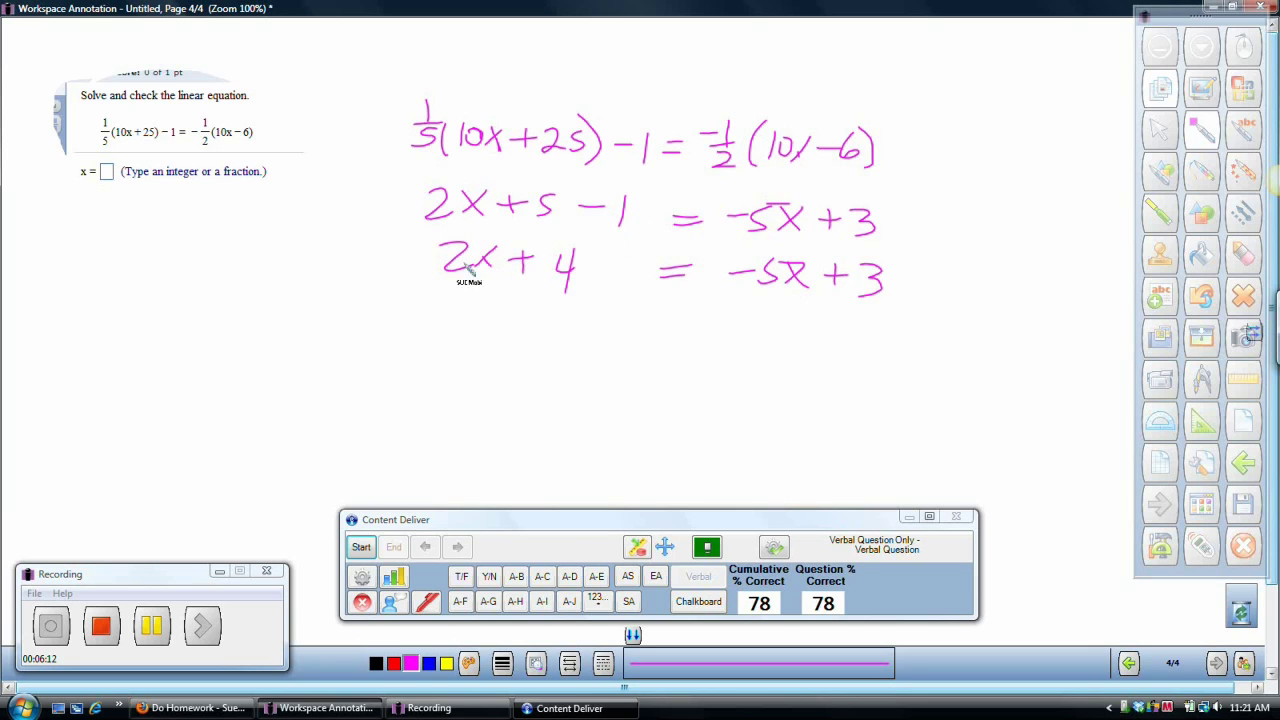
# - Handwrite 7x = -1 below the simplified equation
pyautogui.moveTo(448, 296)
pyautogui.mouseDown()
pyautogui.moveTo(455, 322)
pyautogui.moveTo(498, 320)
pyautogui.mouseUp()
pyautogui.moveTo(498, 297); pyautogui.dragTo(475, 320)
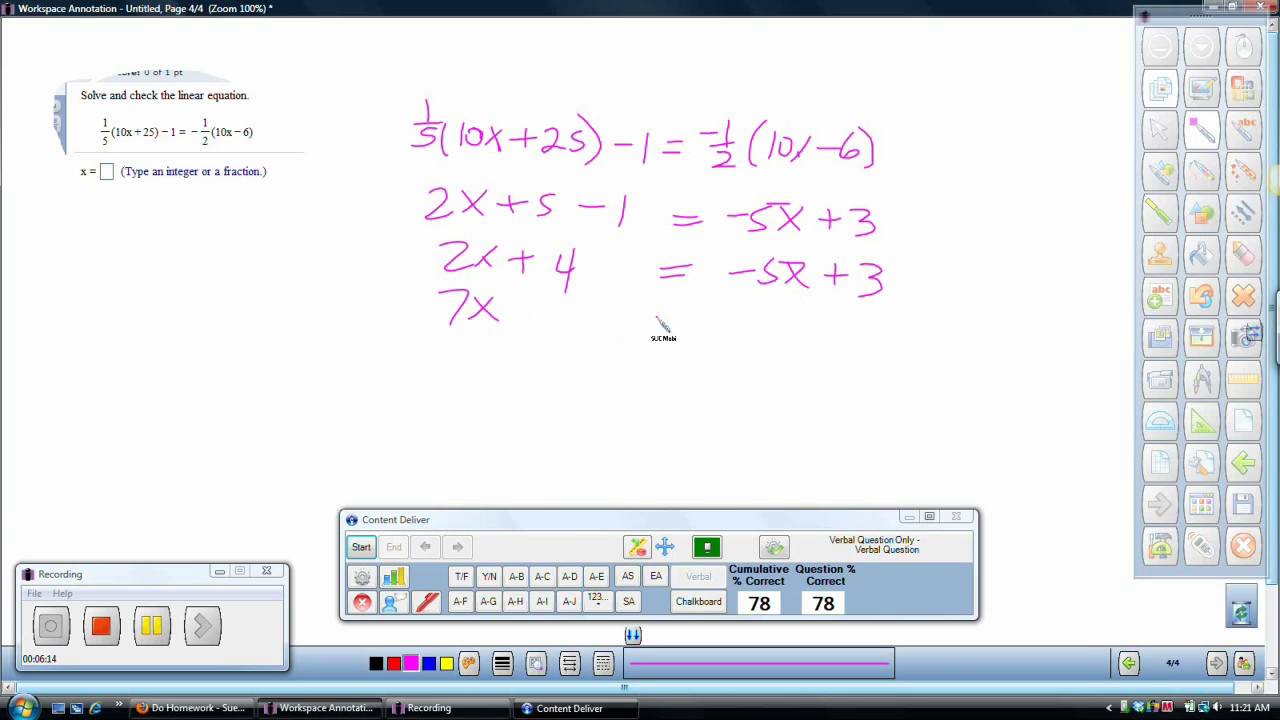
pyautogui.moveTo(658, 312); pyautogui.dragTo(689, 312)
pyautogui.moveTo(657, 320)
pyautogui.mouseDown()
pyautogui.moveTo(760, 322)
pyautogui.moveTo(777, 338)
pyautogui.mouseUp()
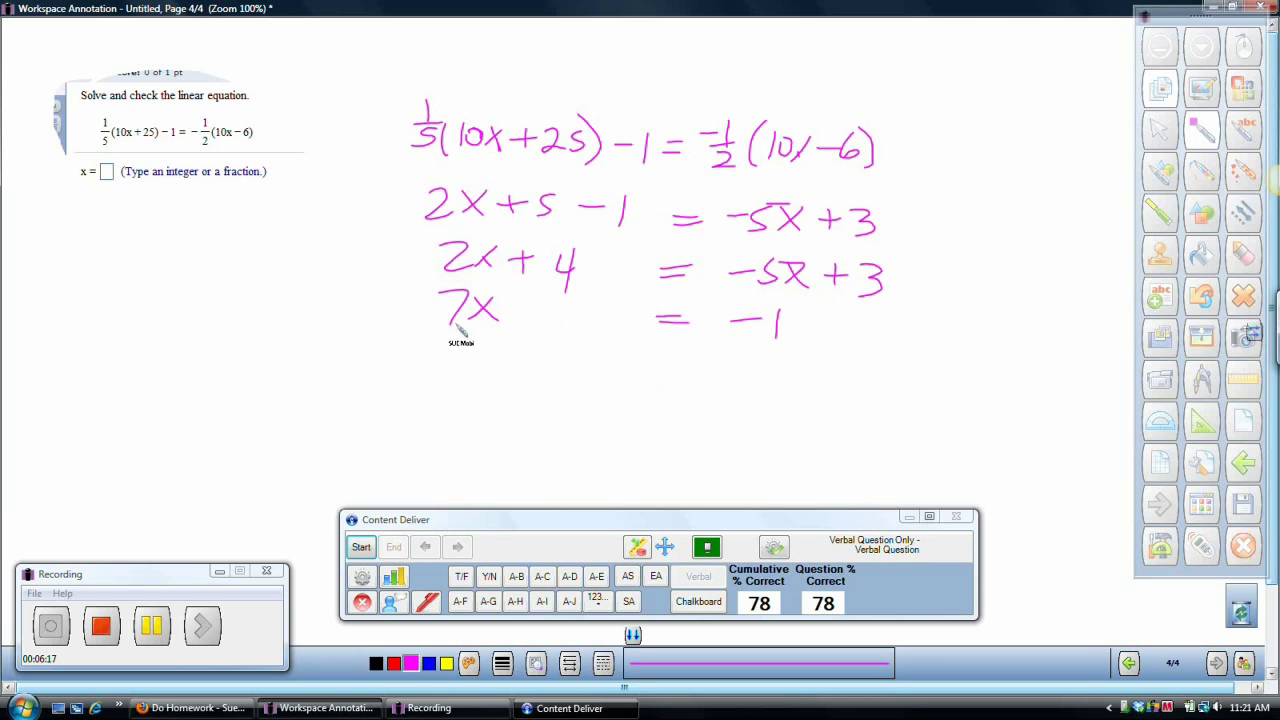
# - Divide both sides of 7x = -1 by 7 in pen and write the solution for x underneath
pyautogui.moveTo(440, 323)
pyautogui.mouseDown()
pyautogui.moveTo(498, 321)
pyautogui.moveTo(468, 352)
pyautogui.mouseUp()
pyautogui.moveTo(740, 341); pyautogui.dragTo(781, 340)
pyautogui.moveTo(768, 344); pyautogui.dragTo(771, 372)
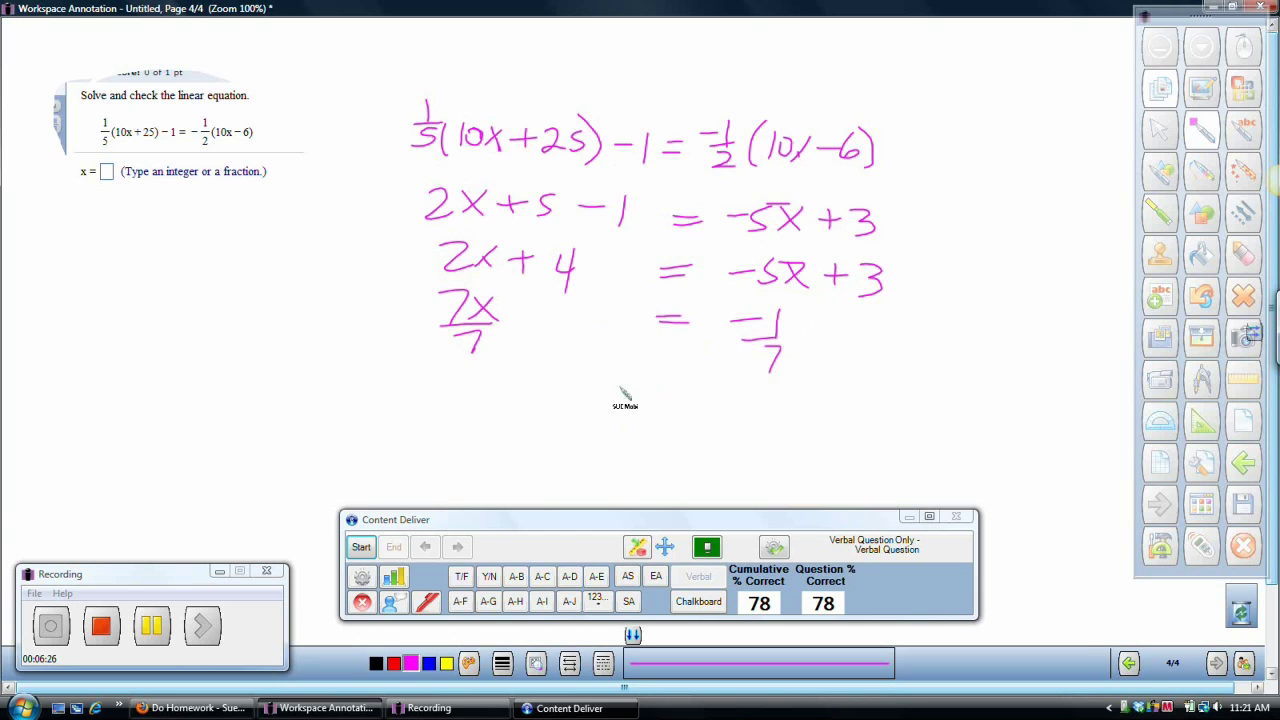
pyautogui.moveTo(579, 376)
pyautogui.mouseDown()
pyautogui.moveTo(607, 398)
pyautogui.moveTo(578, 398)
pyautogui.mouseUp()
pyautogui.moveTo(610, 387)
pyautogui.mouseDown()
pyautogui.moveTo(722, 393)
pyautogui.moveTo(709, 424)
pyautogui.mouseUp()
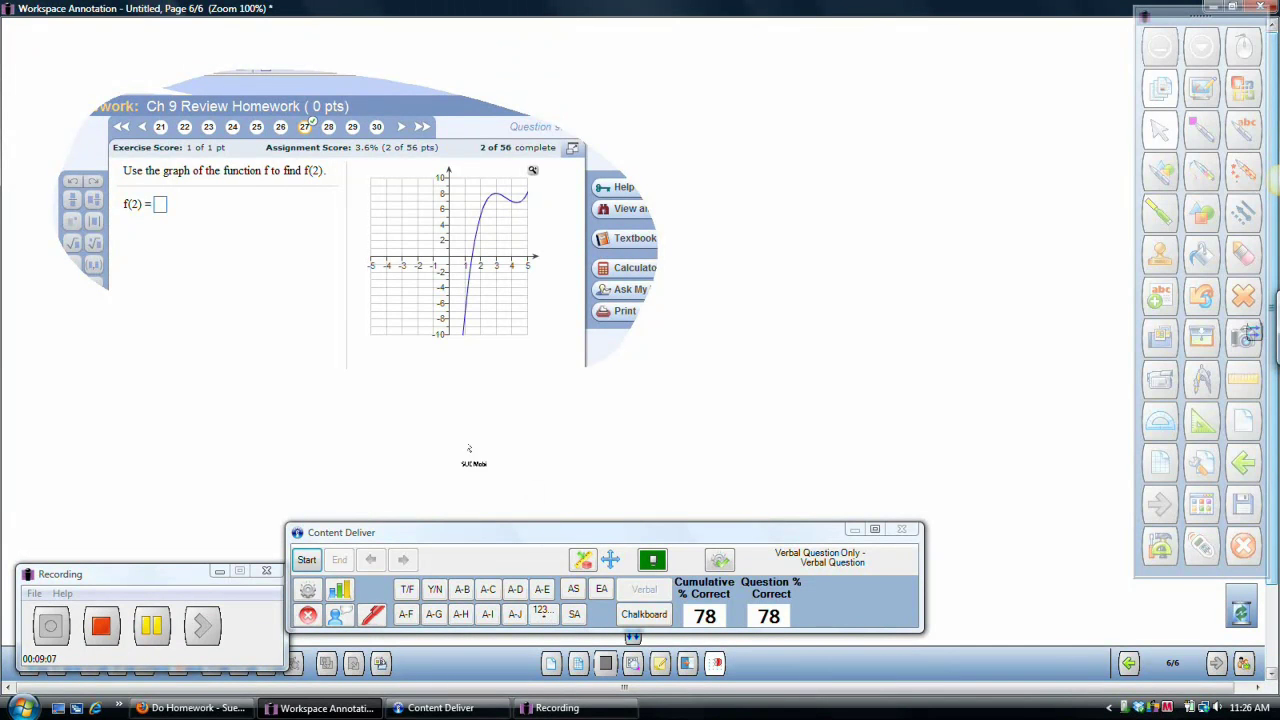
# - Return to mouse mode, deliver a numeric verbal question for the f(2) graph exercise and end response collection
pyautogui.click(1237, 55)
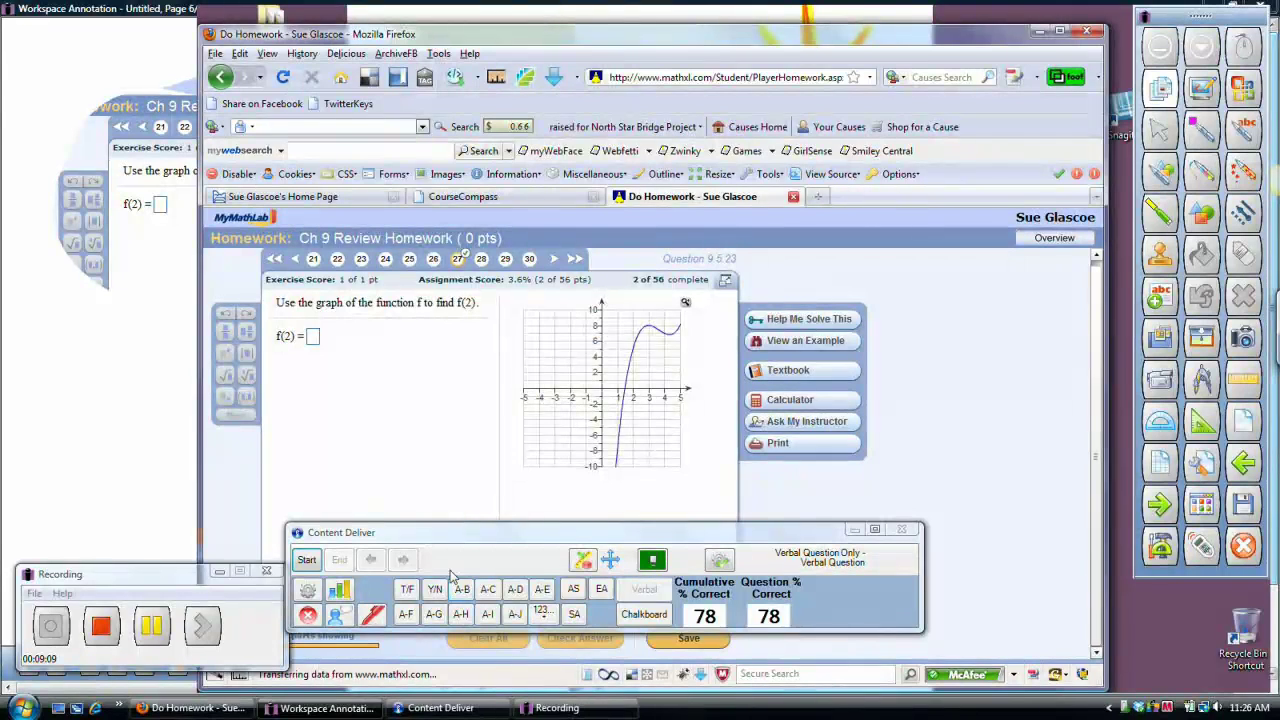
pyautogui.click(543, 612)
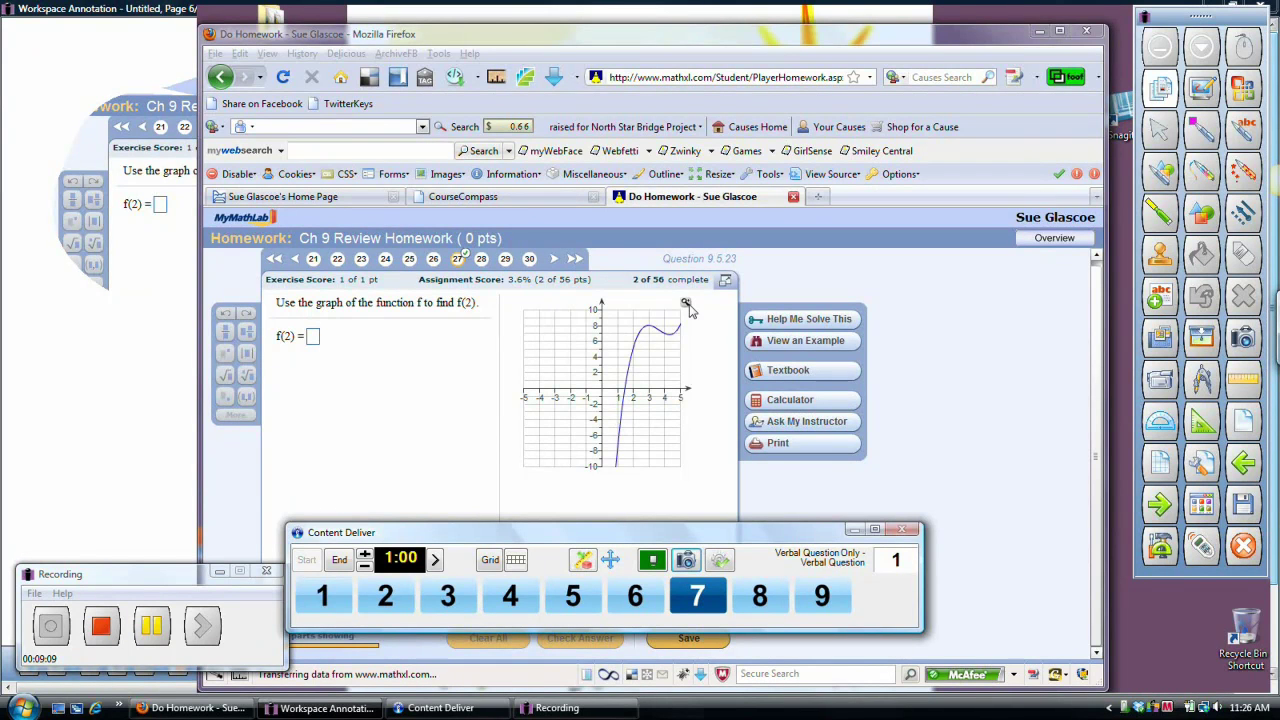
pyautogui.click(342, 561)
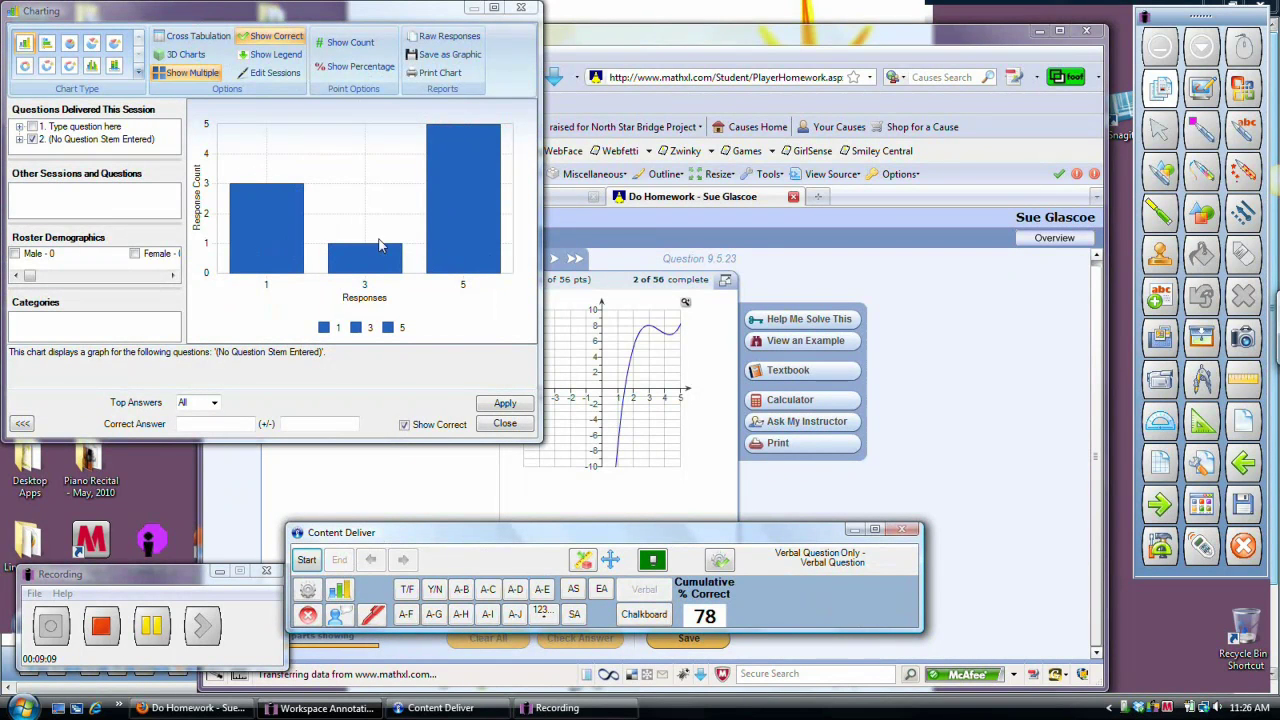
# - Set the graph question's correct answer to 5 and apply it to the response chart
pyautogui.click(212, 424)
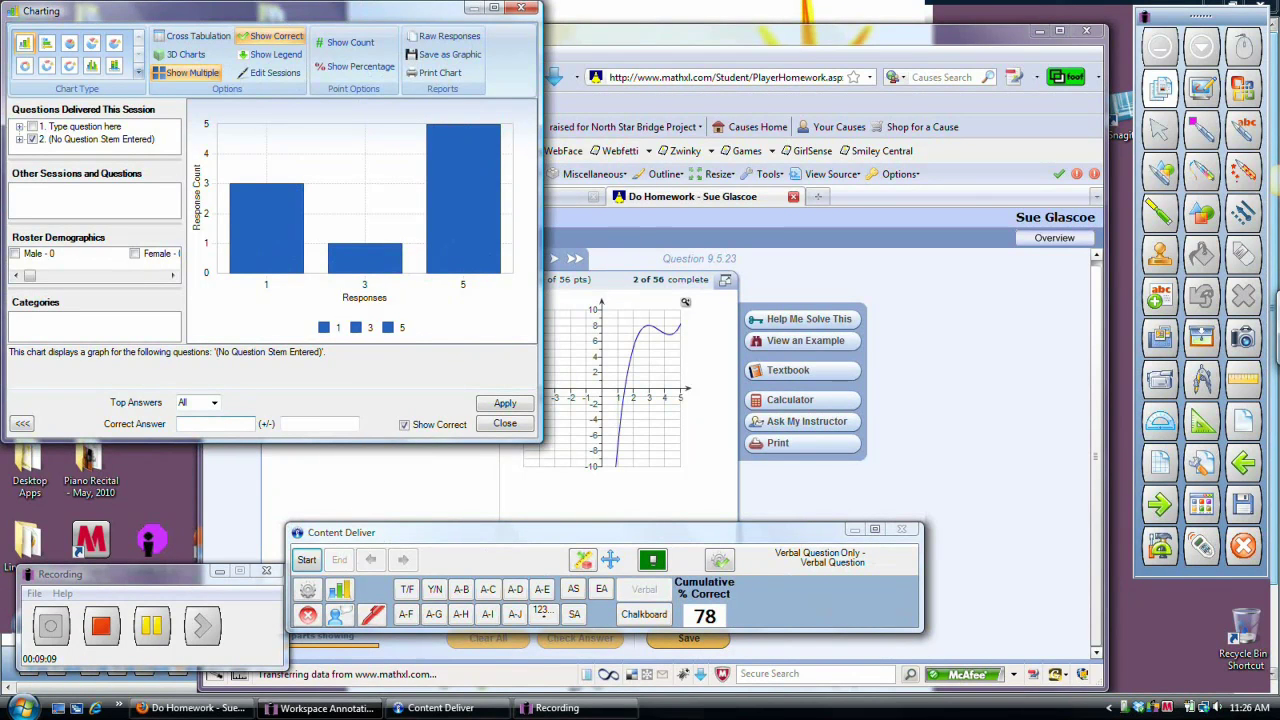
pyautogui.write('5')
pyautogui.click(507, 405)
pyautogui.click(507, 406)
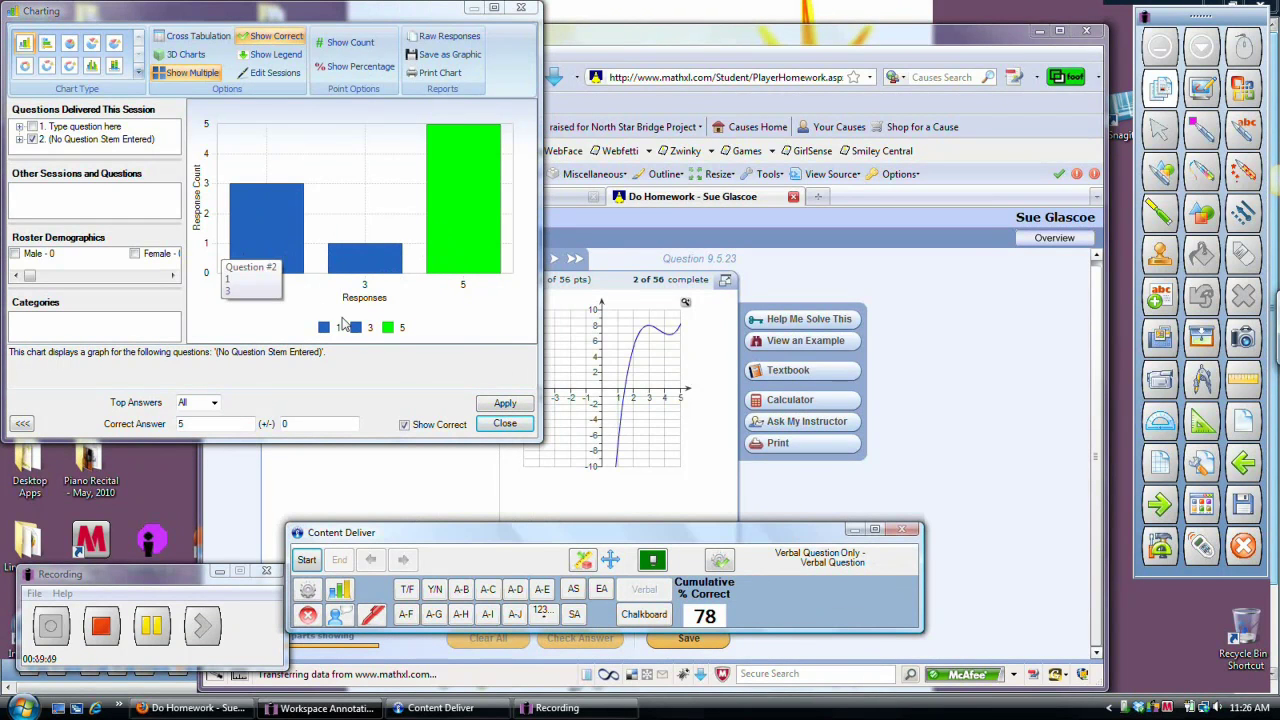
# - Examine the response bars for the graph question, isolating the bar for answer 1 and restoring the full chart
pyautogui.moveTo(458, 235)
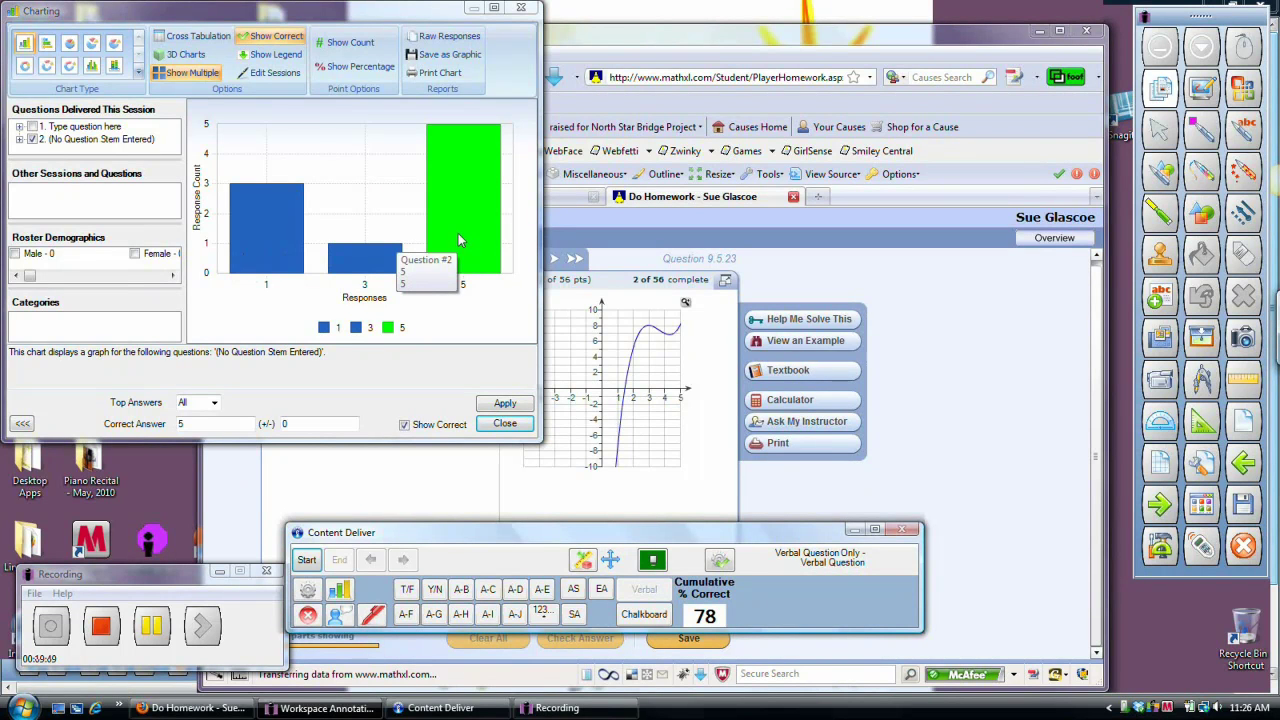
pyautogui.moveTo(374, 261)
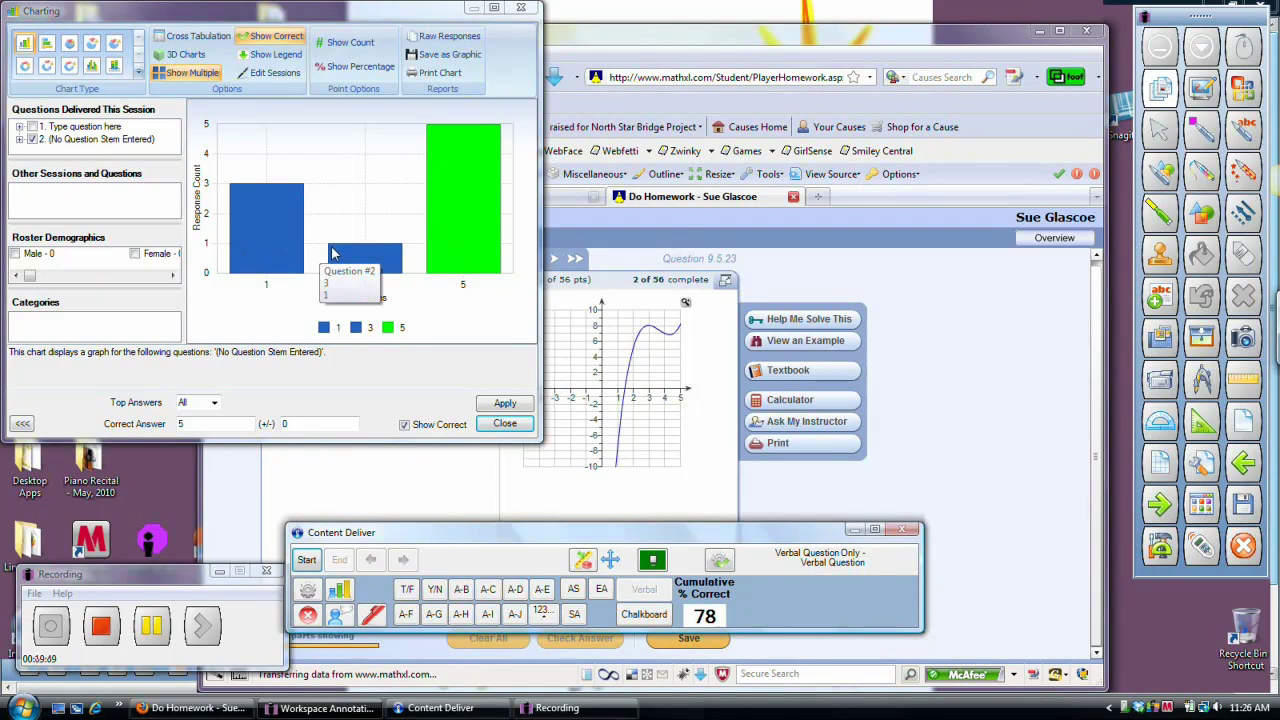
pyautogui.click(282, 243)
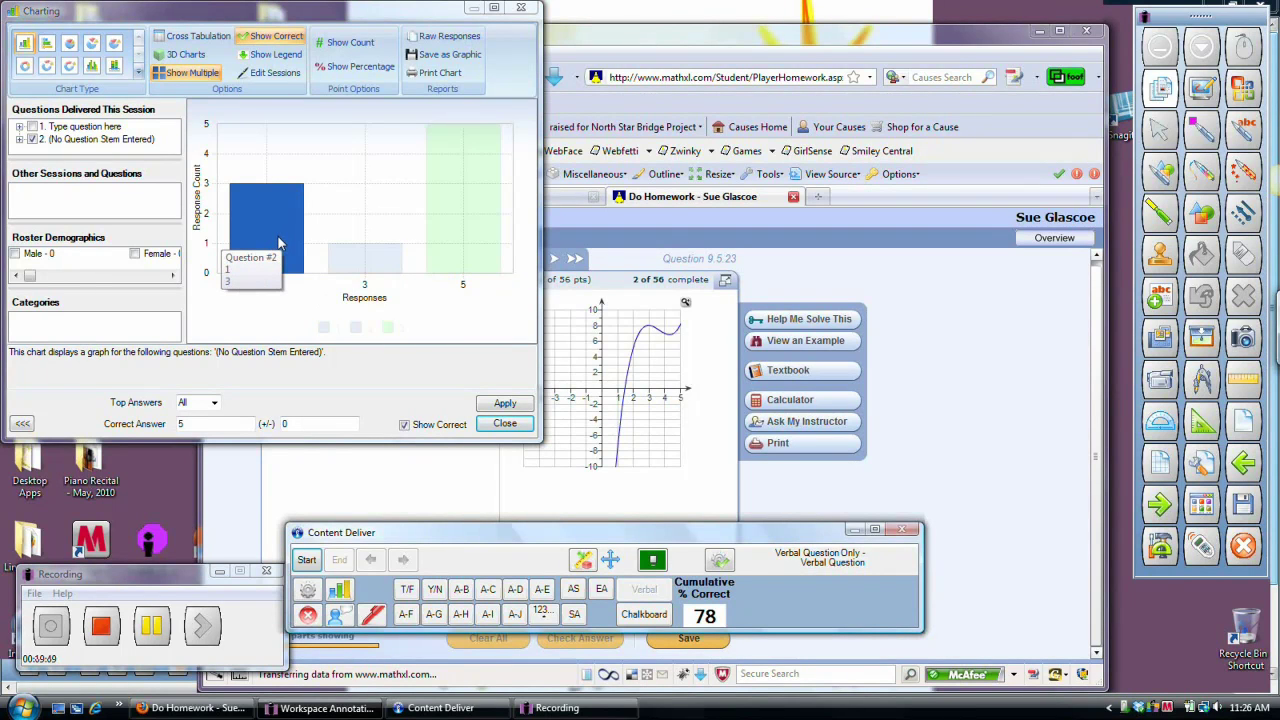
pyautogui.click(277, 226)
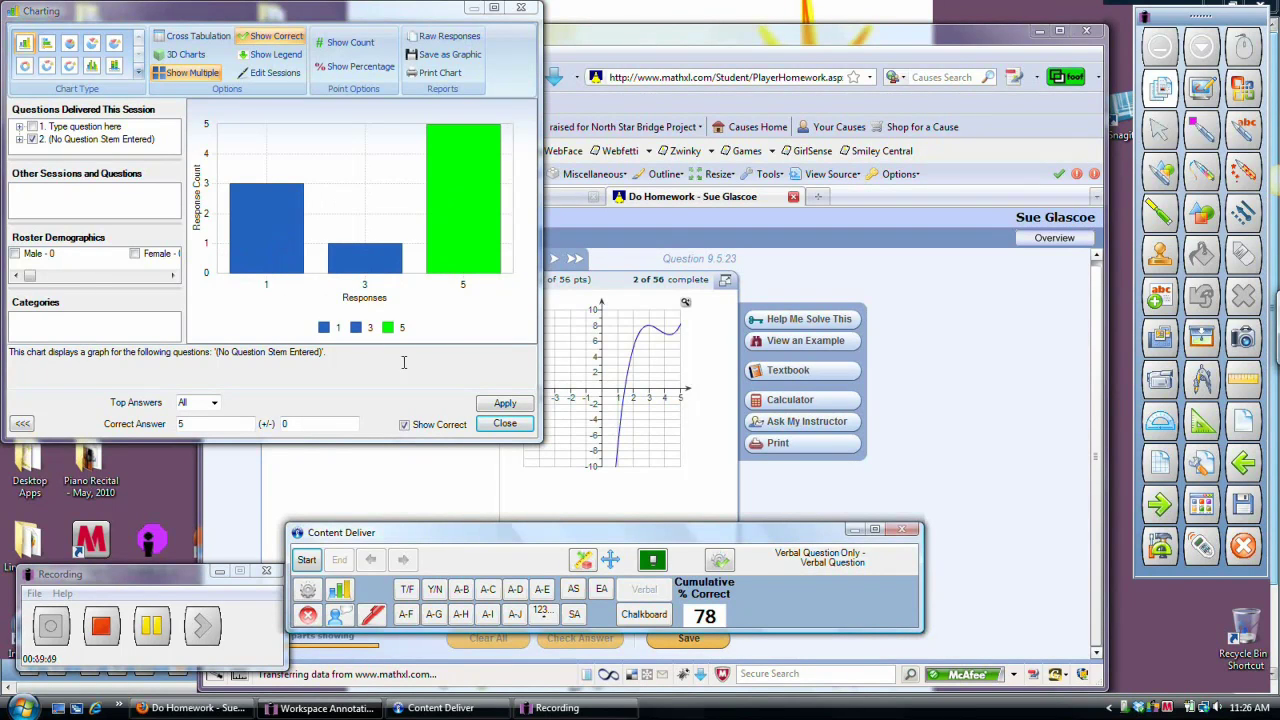
# - Close the response chart and the question delivery window, and end the CPS session, confirming the choice
pyautogui.click(505, 425)
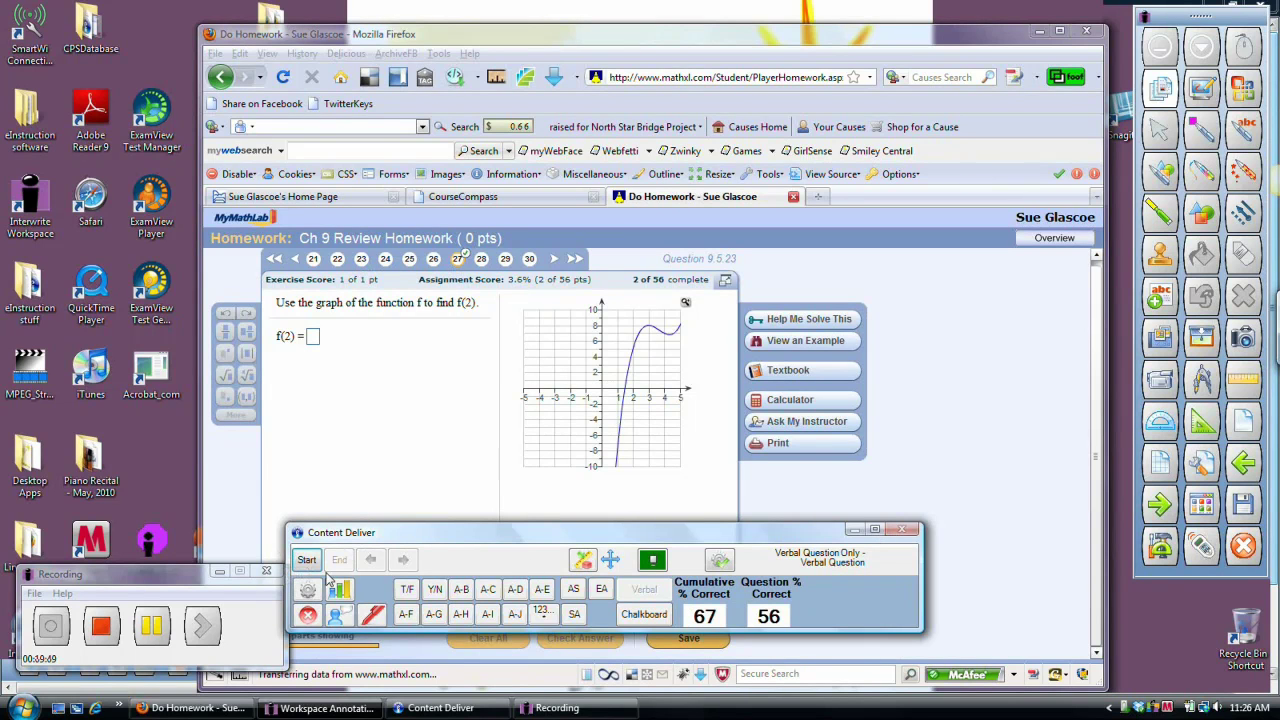
pyautogui.click(307, 615)
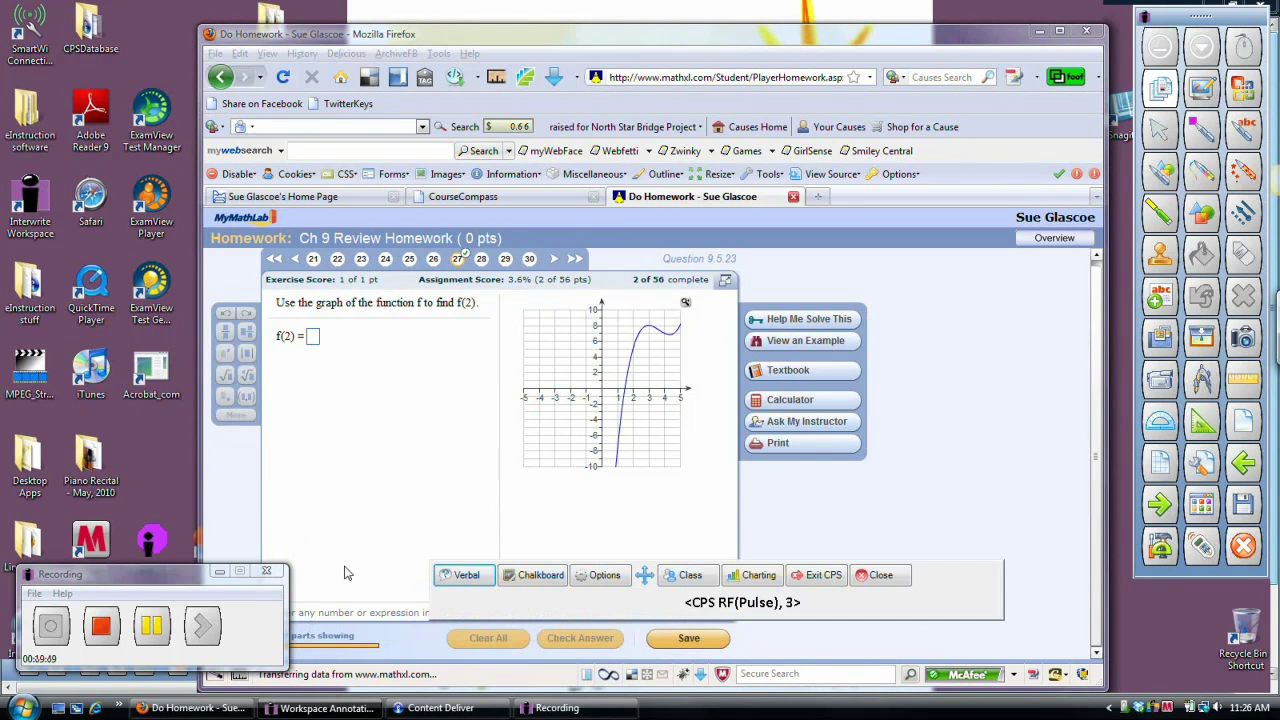
pyautogui.click(880, 578)
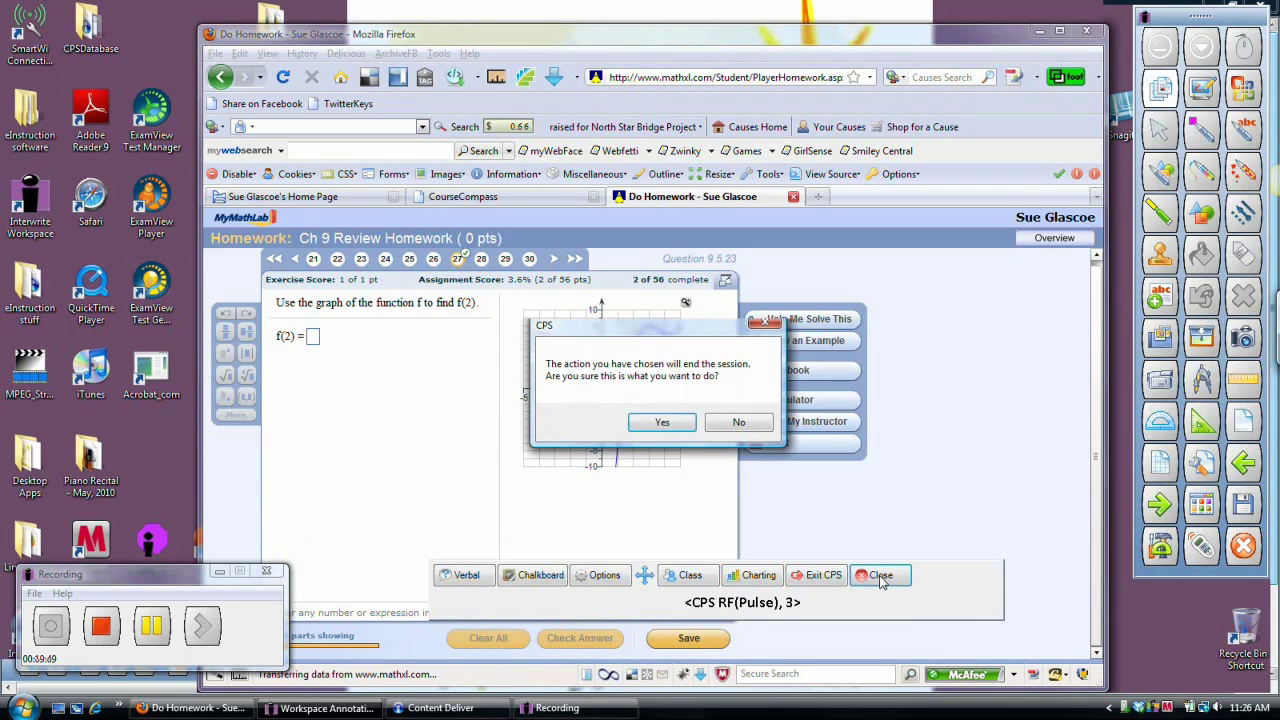
pyautogui.click(662, 424)
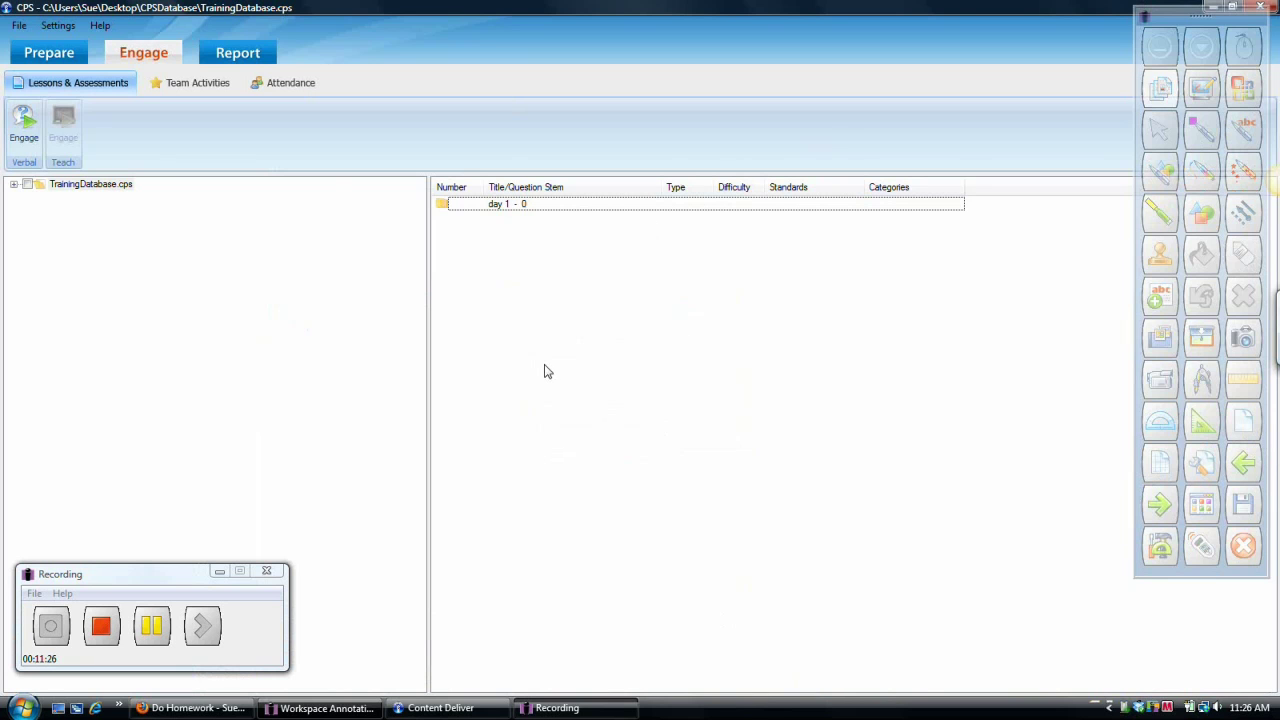
# - Generate a Question Report preview for the most recent 5/24/2010 session of the Training on CPS class
pyautogui.click(249, 59)
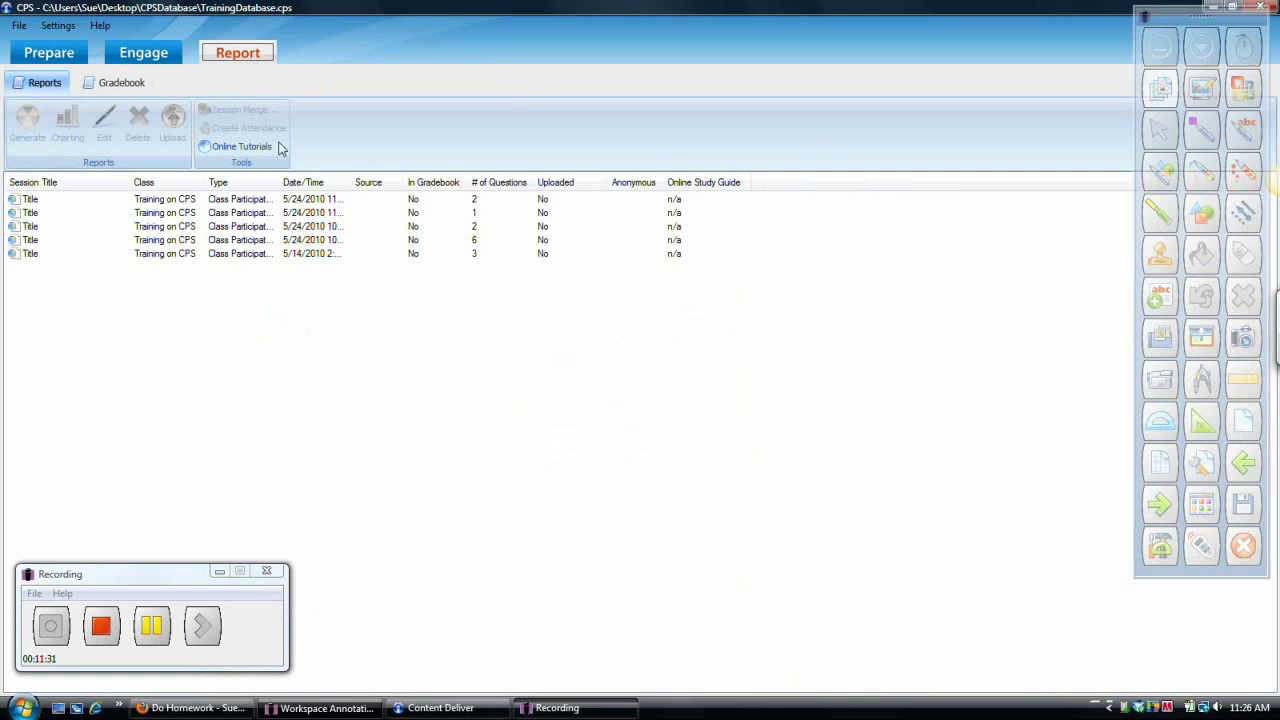
pyautogui.click(326, 201)
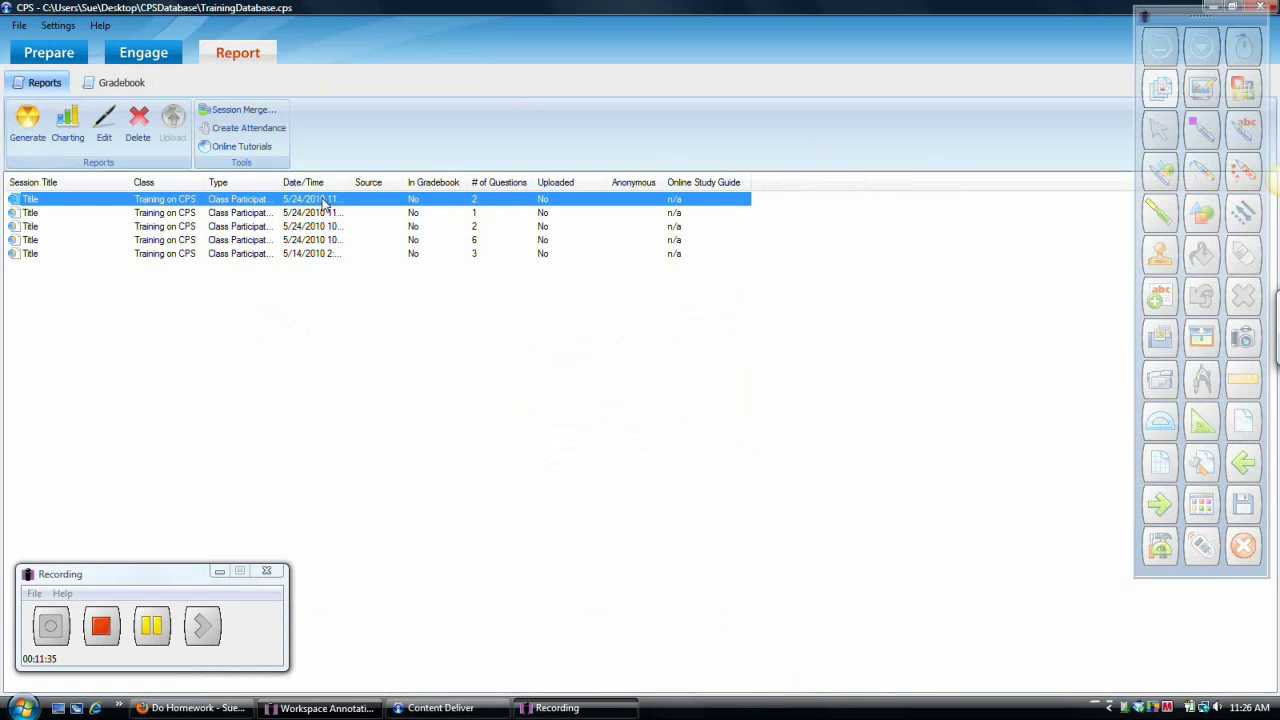
pyautogui.doubleClick(326, 205)
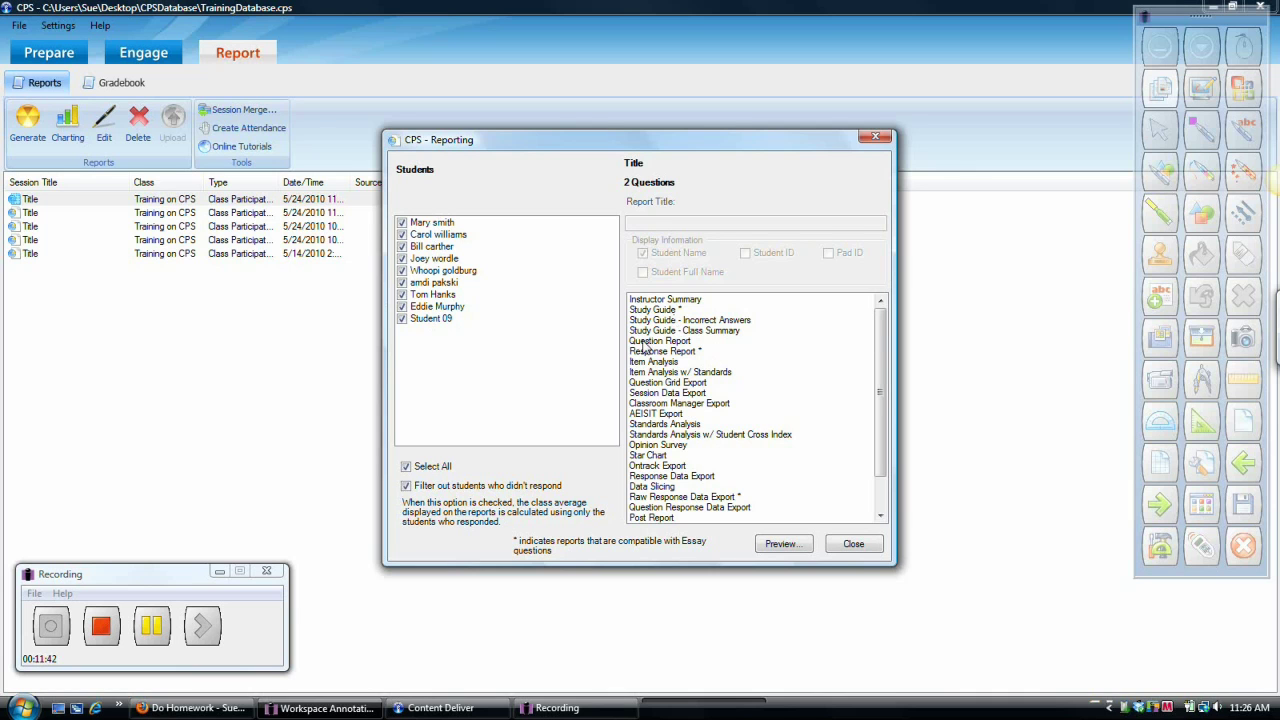
pyautogui.click(652, 342)
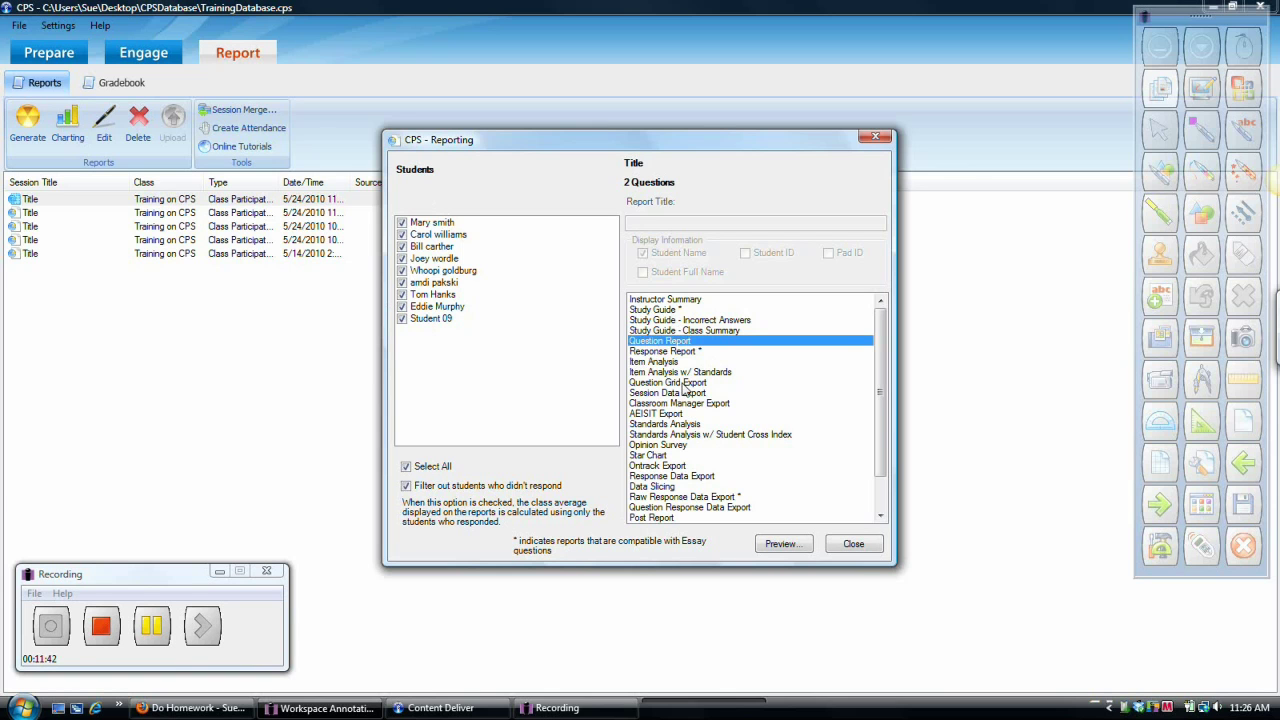
pyautogui.click(787, 551)
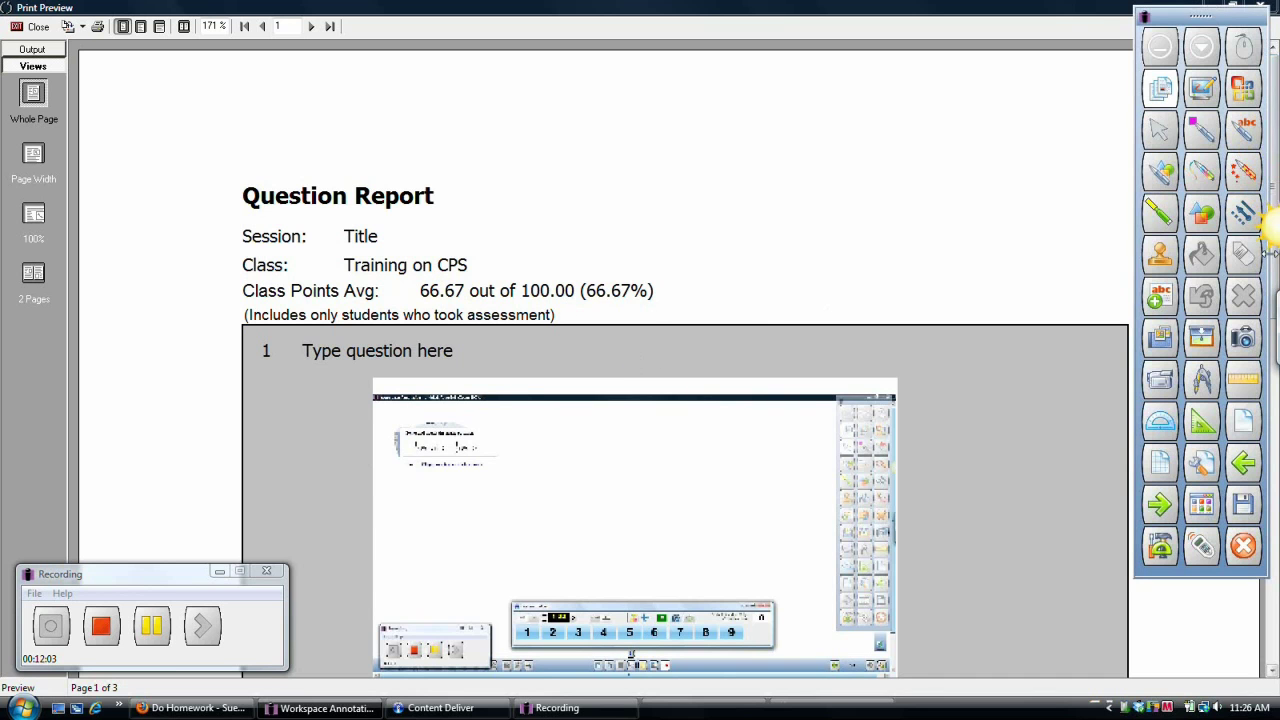
# - Examine the students' answers and response percentages for question 1 on the first report page and question 2 on the last
pyautogui.scroll(-7, 1262, 300)
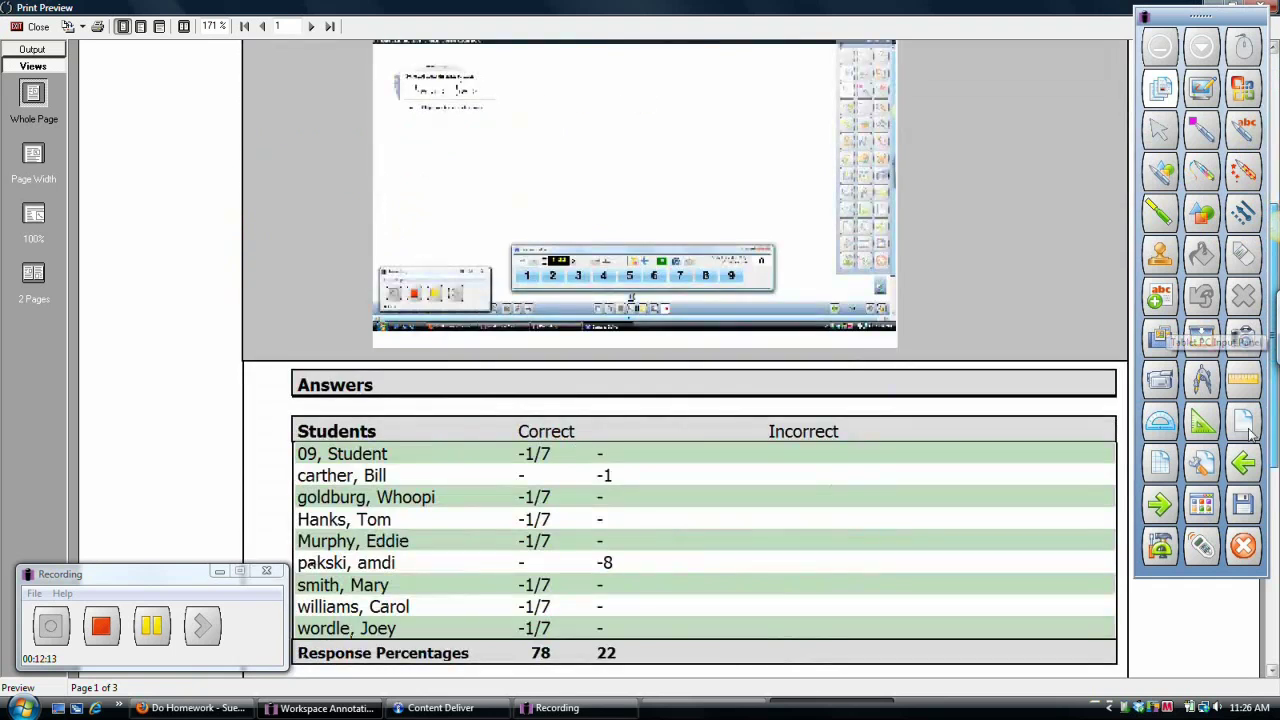
pyautogui.scroll(-3, 940, 449)
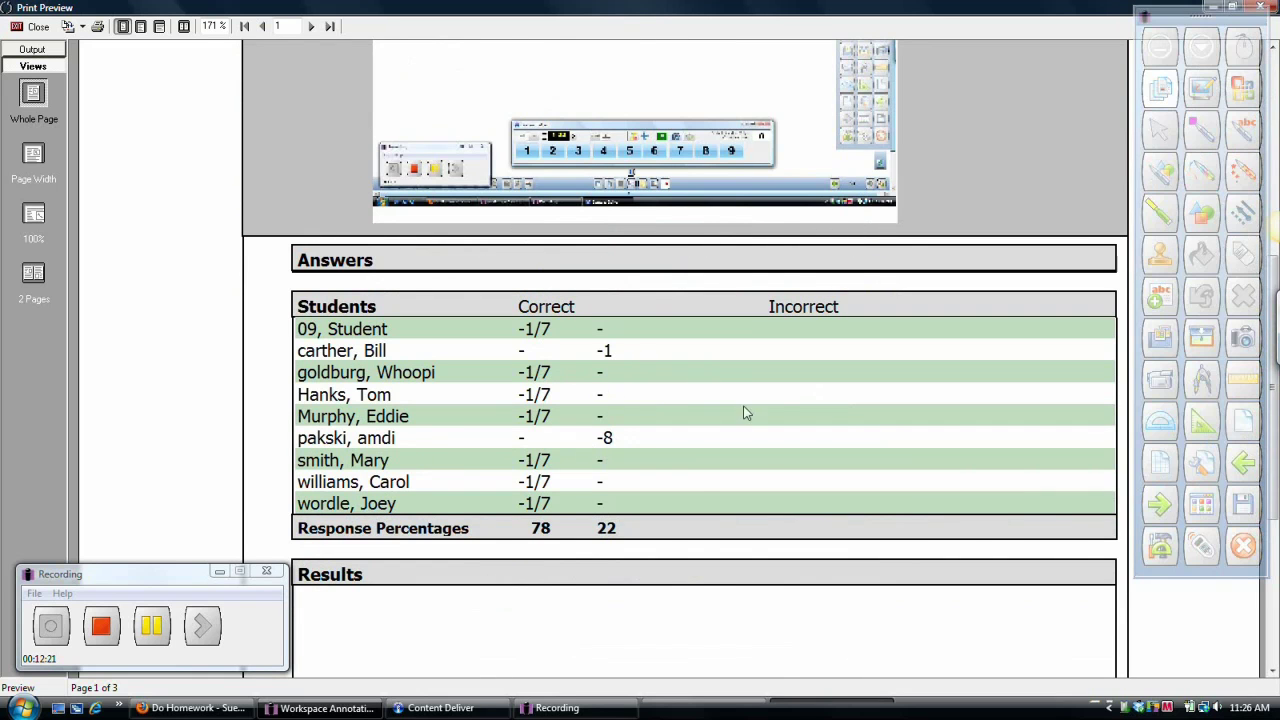
pyautogui.moveTo(1273, 281); pyautogui.dragTo(1273, 330)
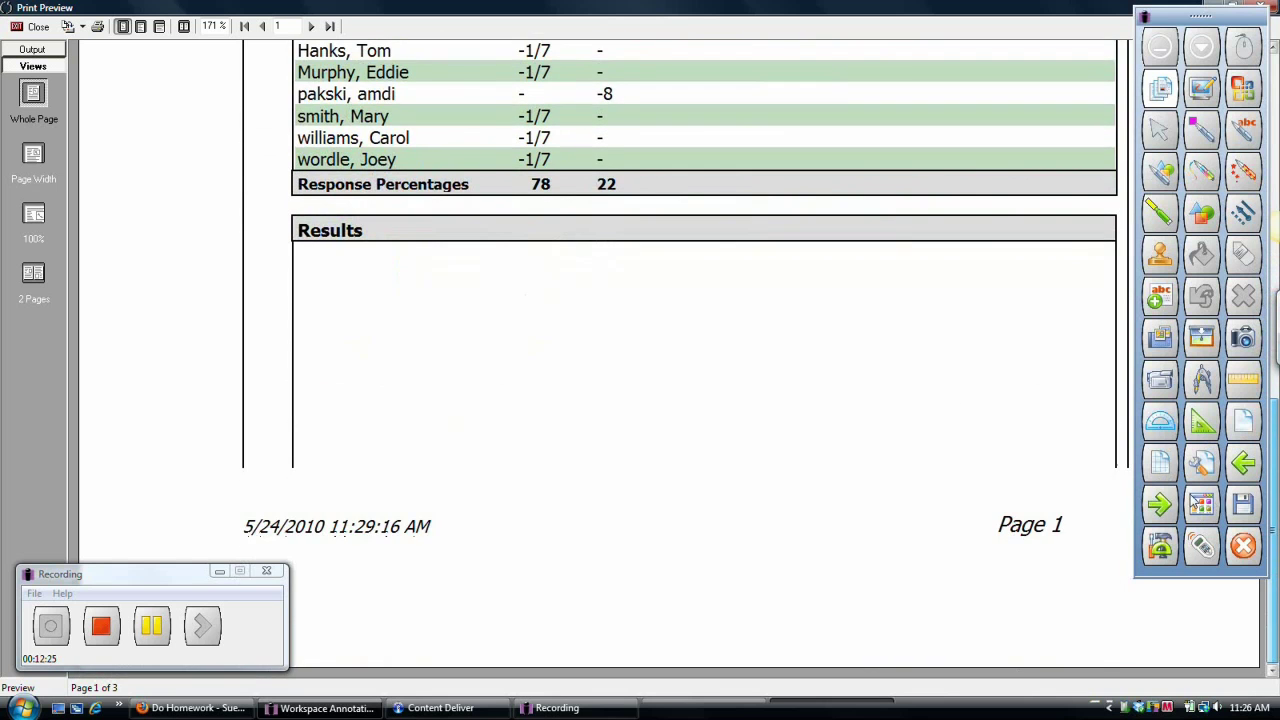
pyautogui.click(330, 26)
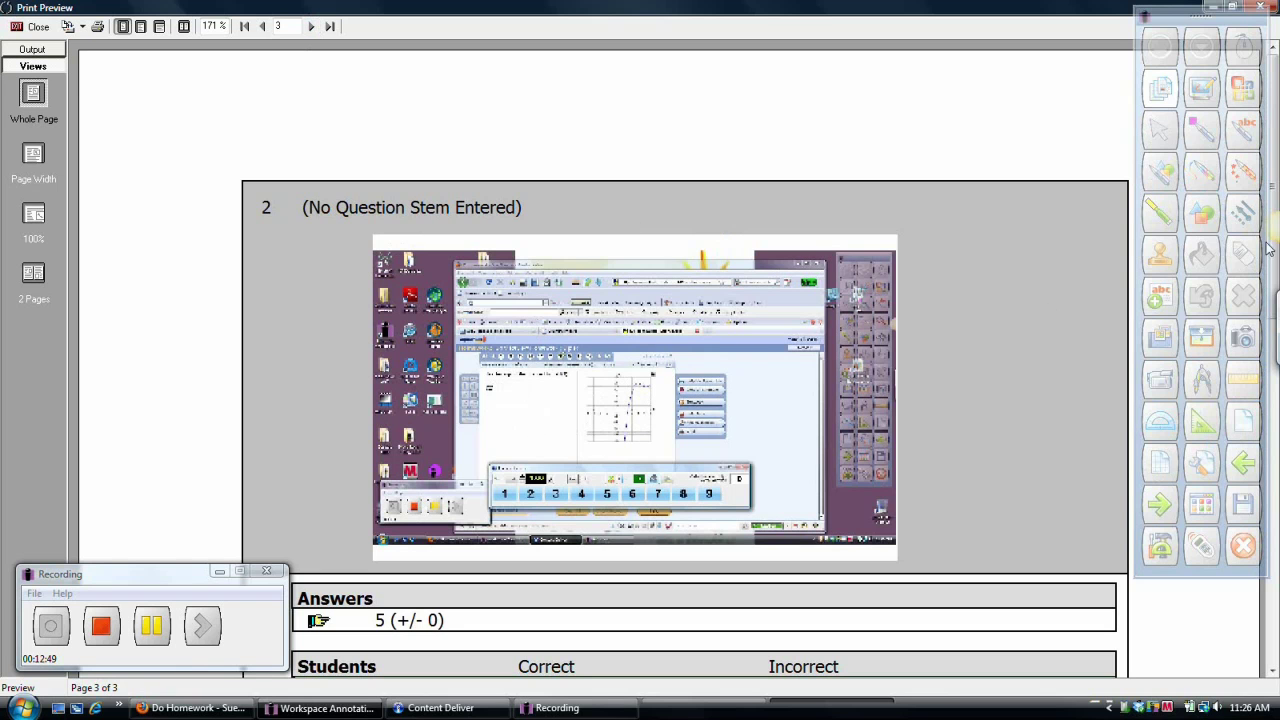
pyautogui.scroll(-3, 1273, 300)
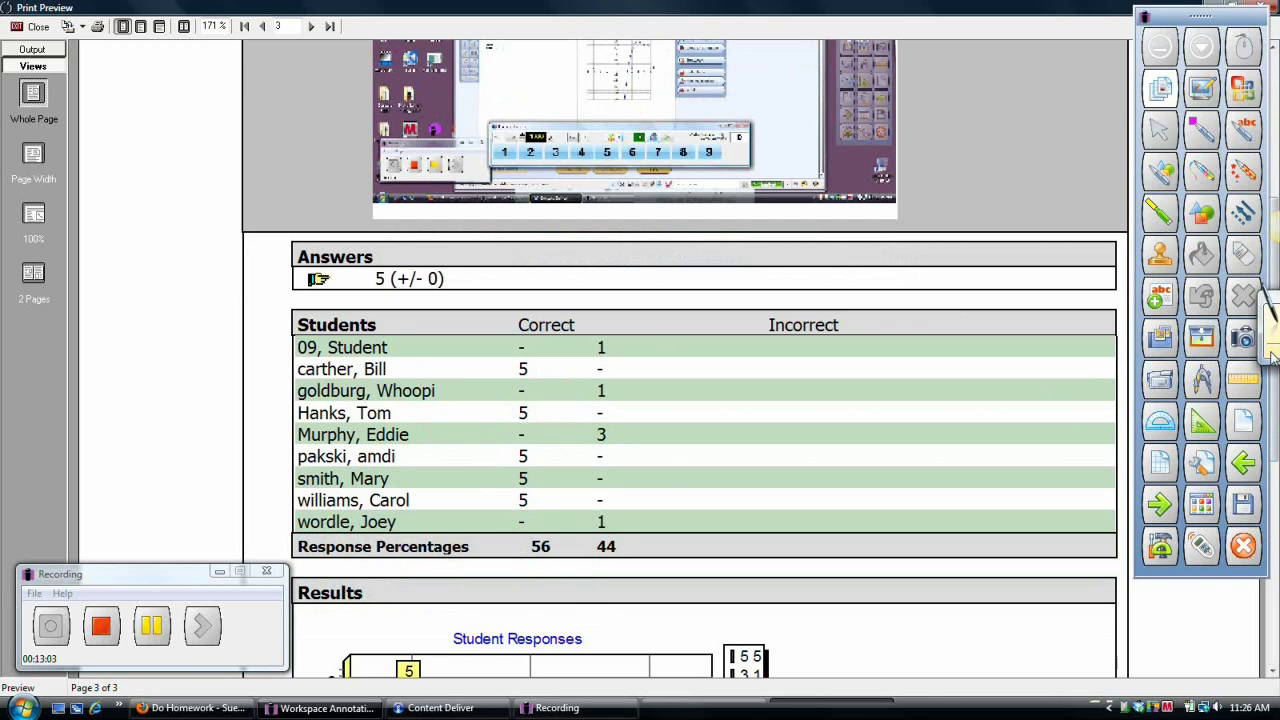
pyautogui.scroll(-5, 1274, 410)
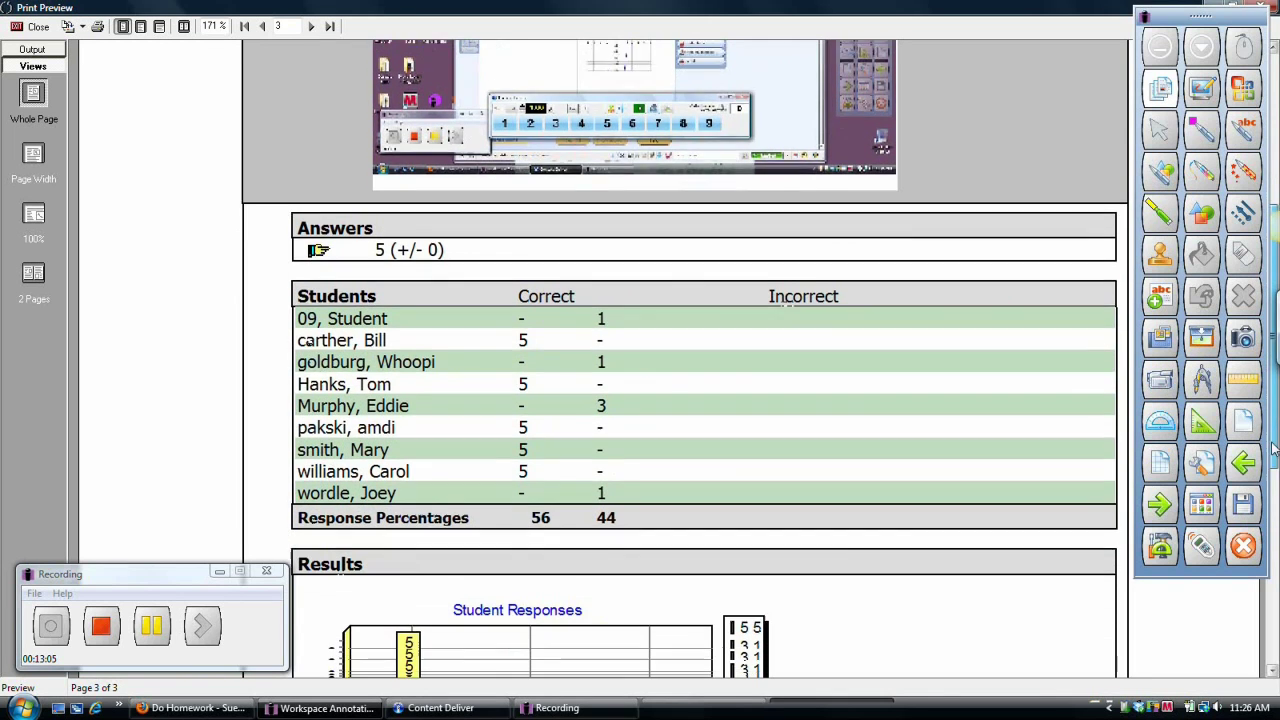